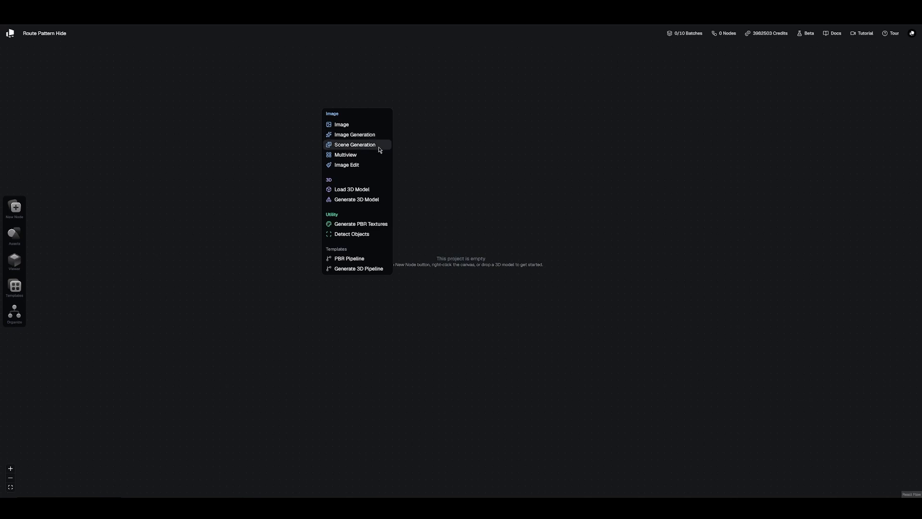
- Add a Scene Generation node with the prompt "a medieval blacksmiths workshop, showing lots of items that have been made and forged; swords, axes, wearpons"
left_click(379, 146)
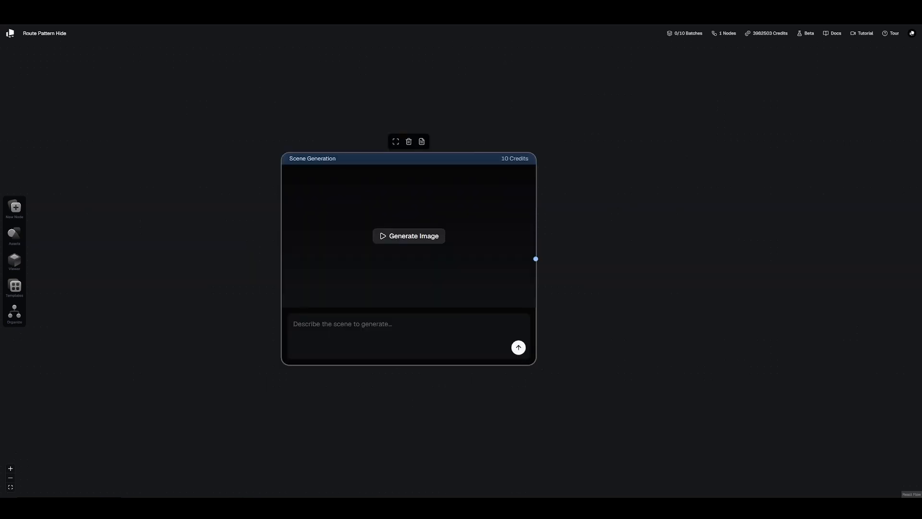
left_click(453, 325)
type("a")
type("medieval blacksmiths workshop, showing lots of items that have been made and forged; swords, axes, wearpons")
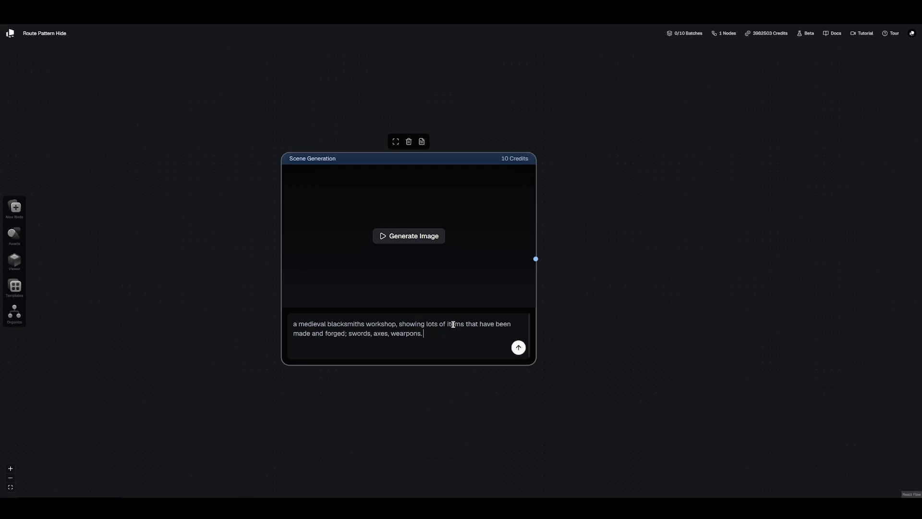
- Extend the scene prompt with "No People, photorealistic and lots detail." and generate the image
type(". No People ")
type(" photorealistic and lots det")
type("ail.")
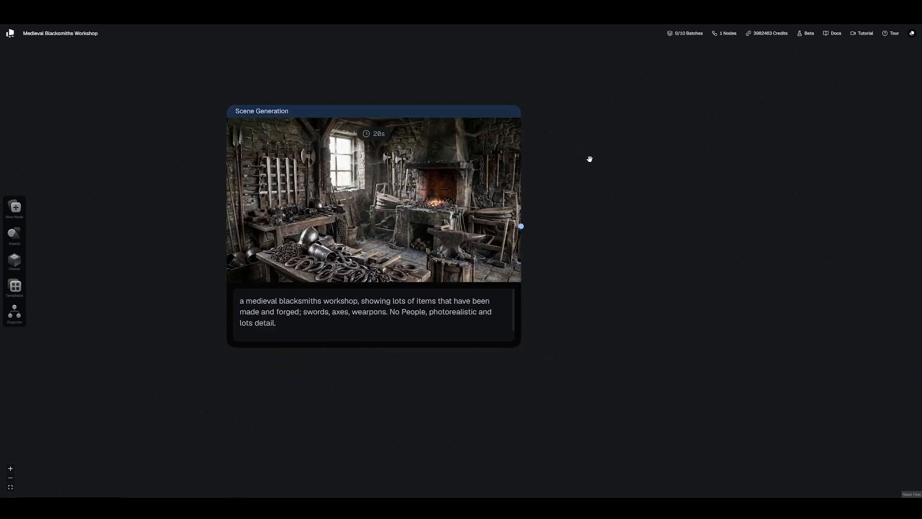
- Run an Image Edit on the generated scene, asking for more diverse weapons, horse shoes and armour, plus a few more props fitting the room
left_click(374, 153)
scroll(174, 140, "up", 3)
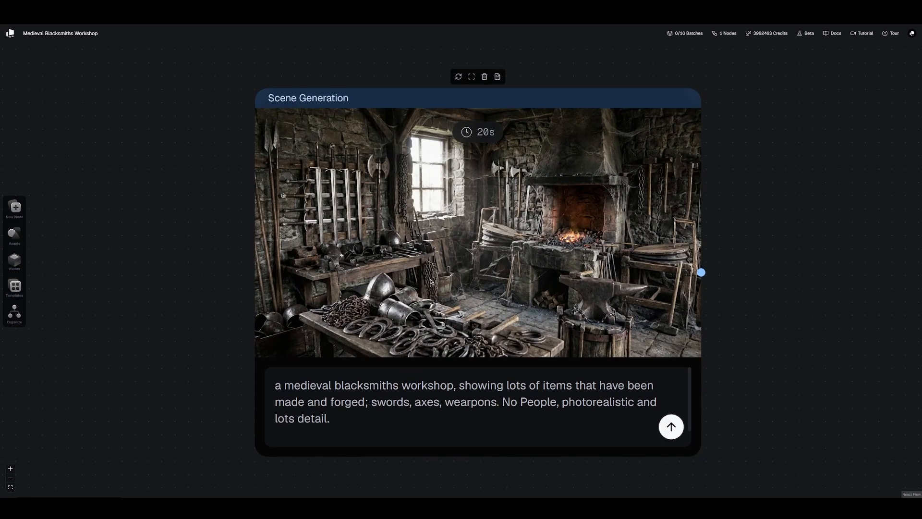
scroll(431, 283, "up", 3)
left_click_drag(459, 204, 465, 237)
scroll(333, 102, "down", 5)
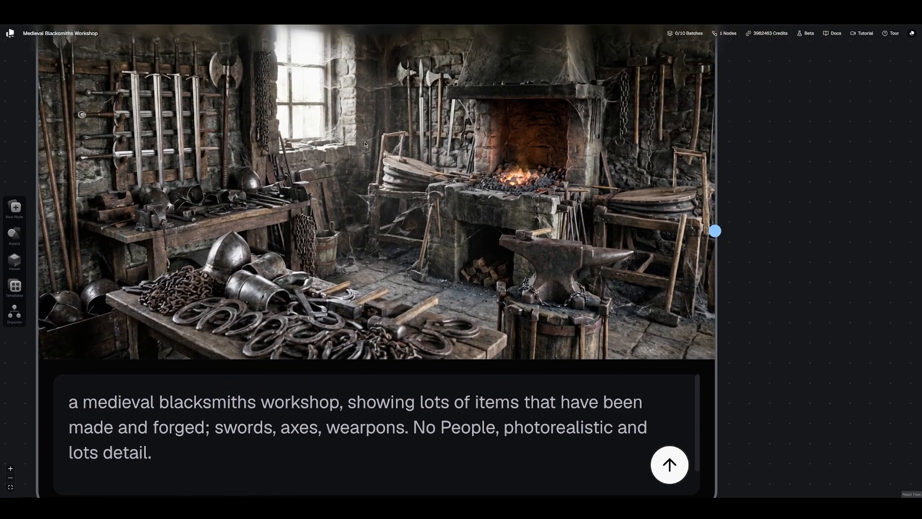
scroll(419, 214, "down", 4)
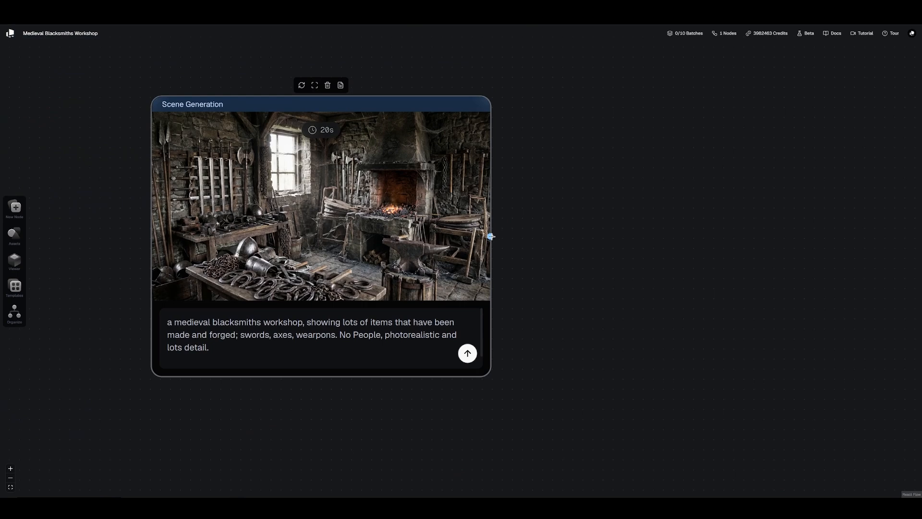
left_click_drag(491, 236, 566, 164)
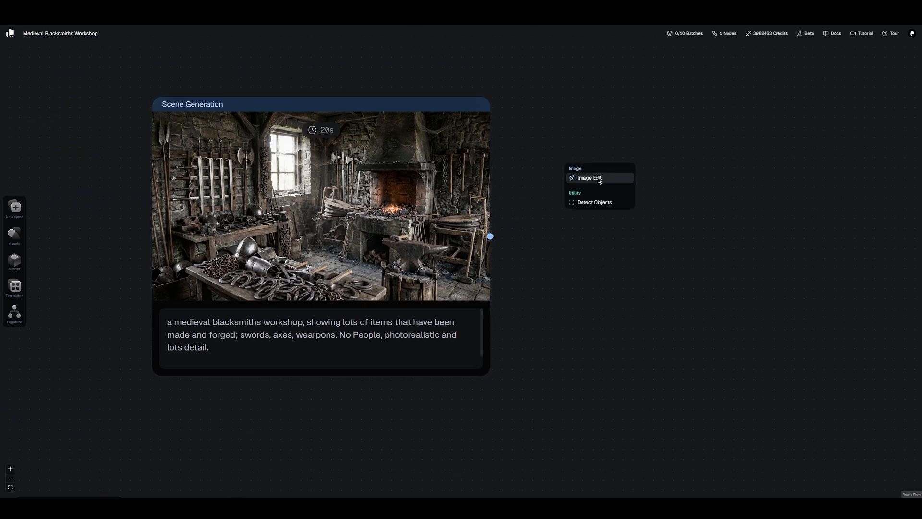
left_click(599, 179)
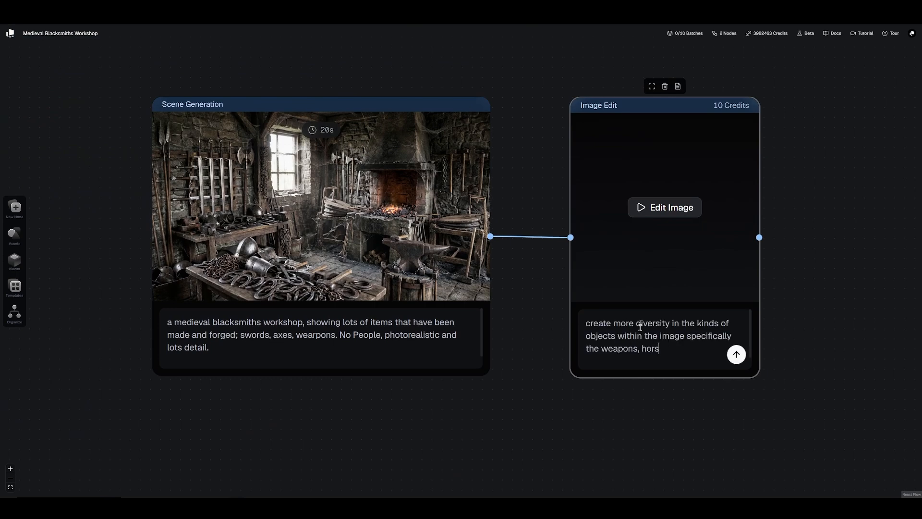
type("e shoes and armour. Add a few more props that might be")
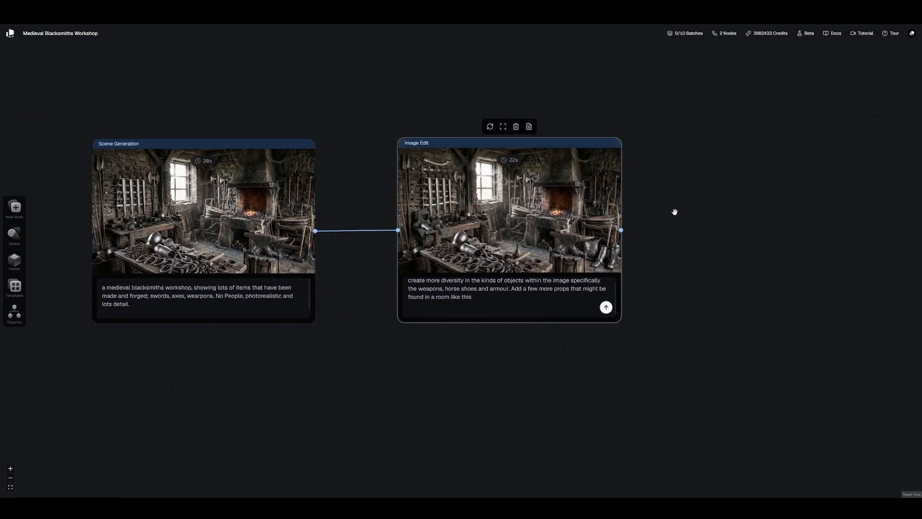
- Connect a Detect Objects node to the output of the edited workshop image
scroll(674, 212, "down", 2)
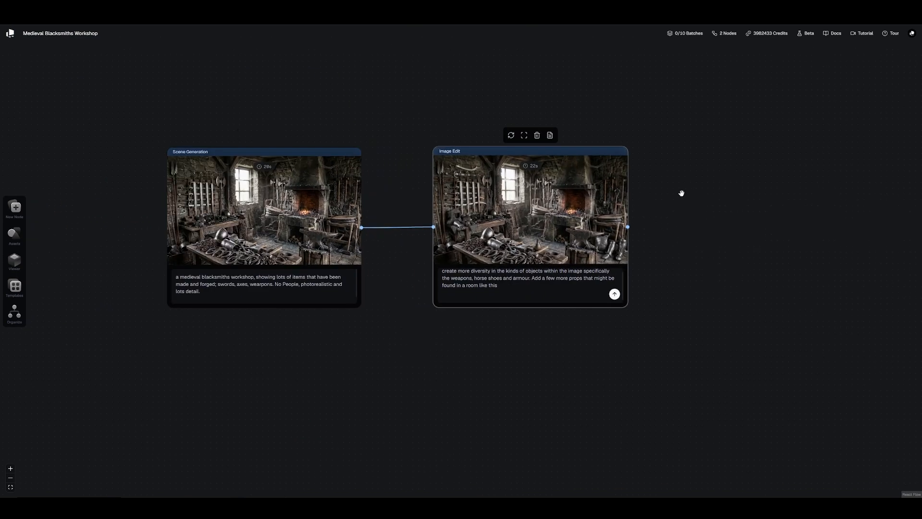
scroll(626, 191, "right", 3)
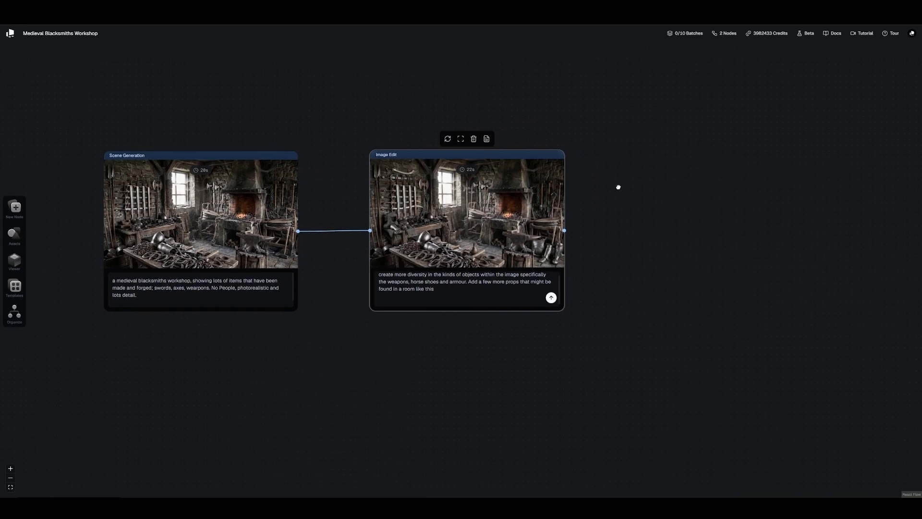
left_click_drag(560, 230, 625, 195)
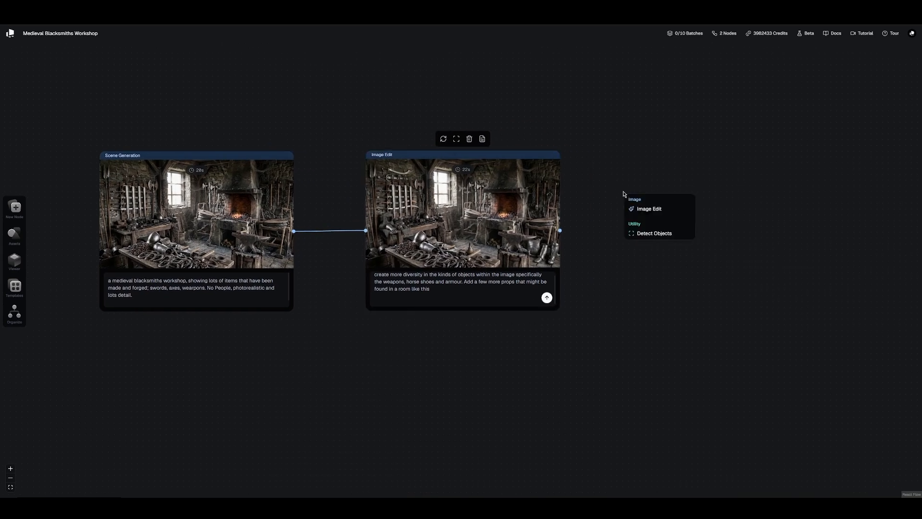
left_click(654, 233)
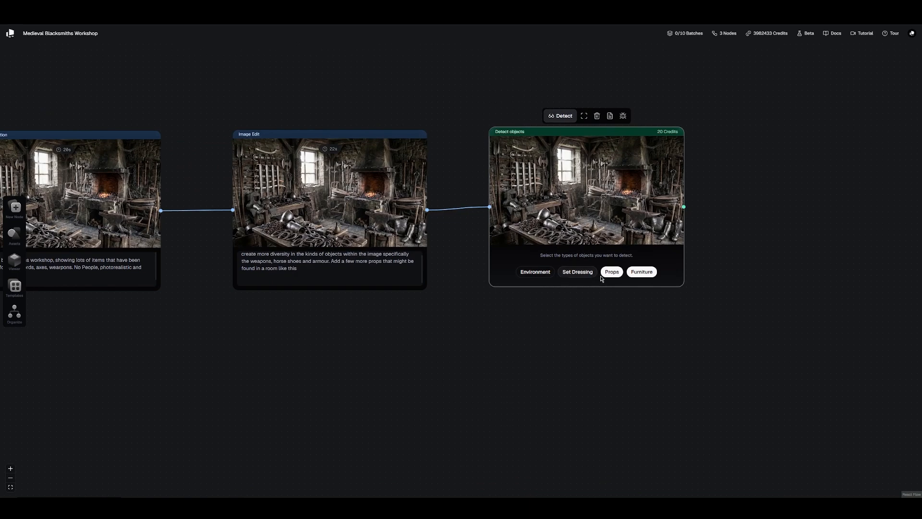
- Set the object types to Set Dressing, Props and Furniture, without Environment, and run the detection
left_click(642, 272)
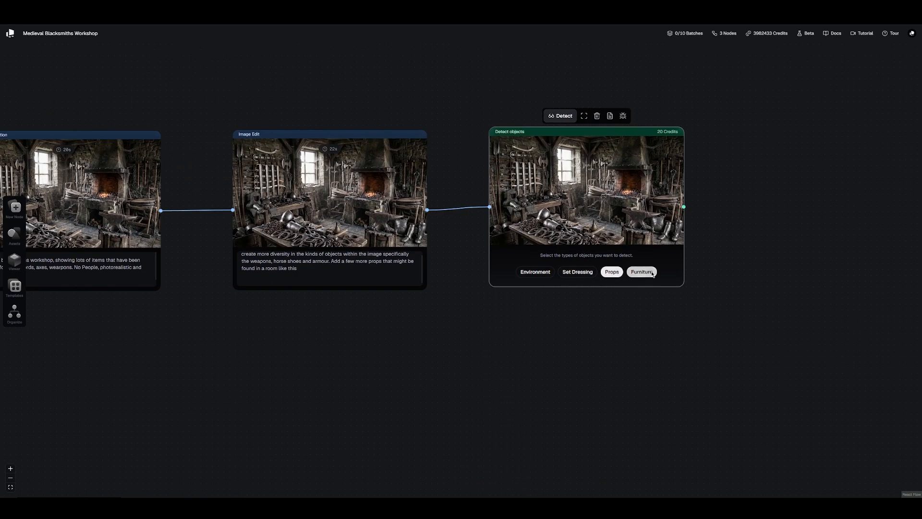
left_click(540, 273)
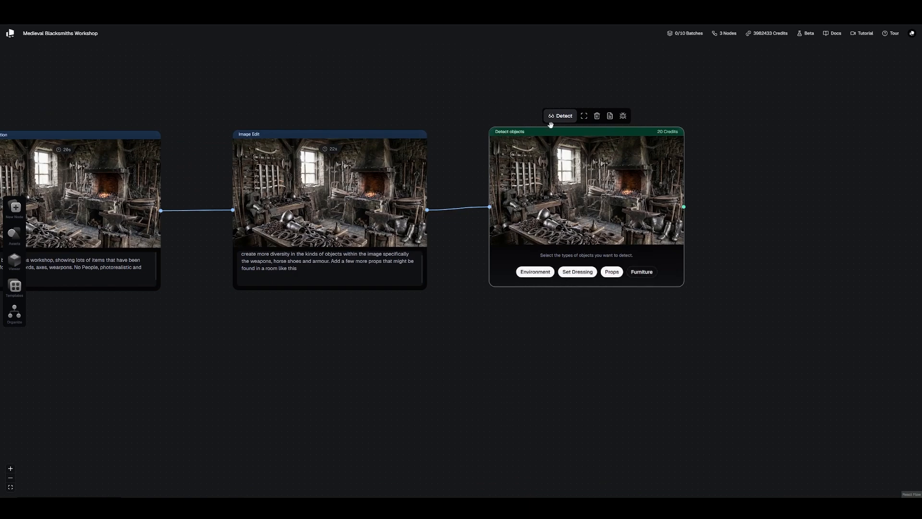
left_click(535, 272)
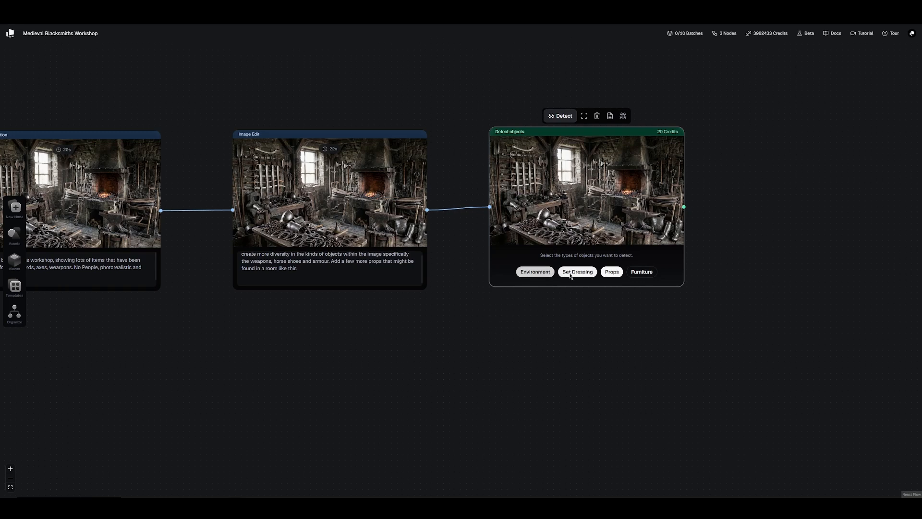
left_click(578, 272)
left_click(628, 272)
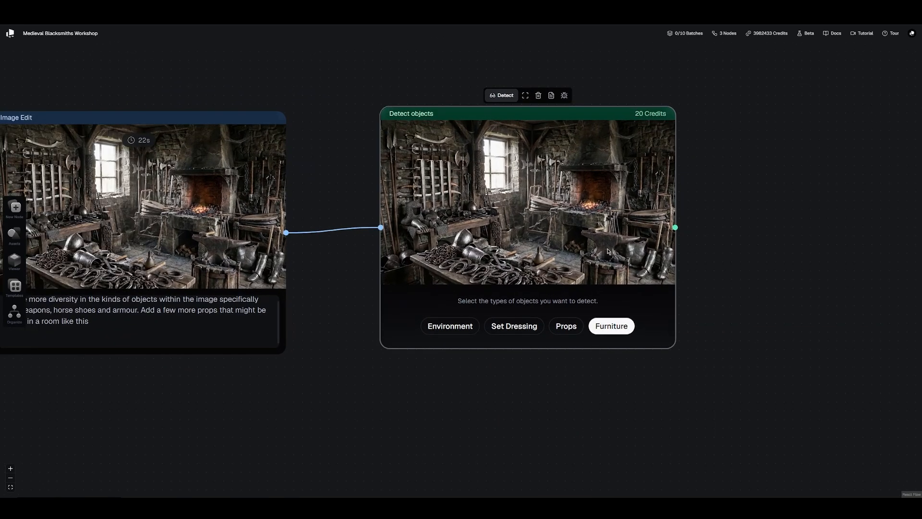
left_click(525, 329)
left_click(565, 326)
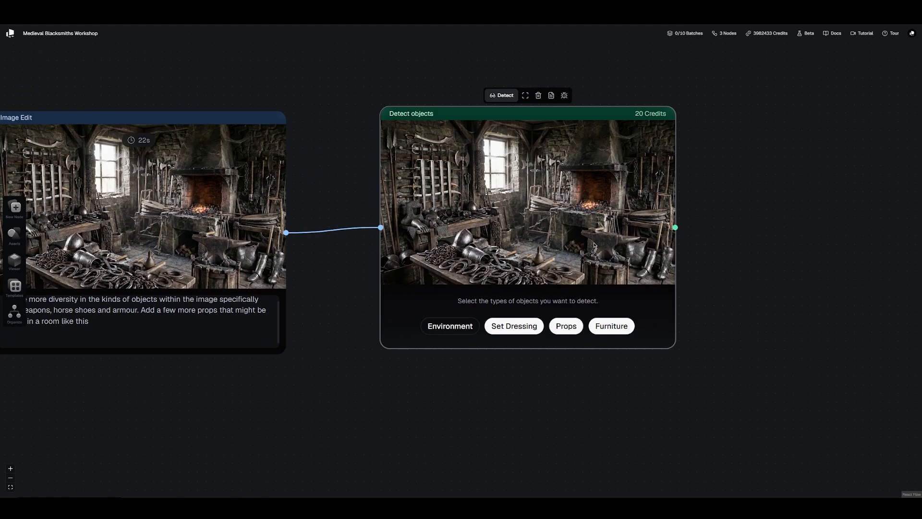
left_click_drag(502, 172, 501, 162)
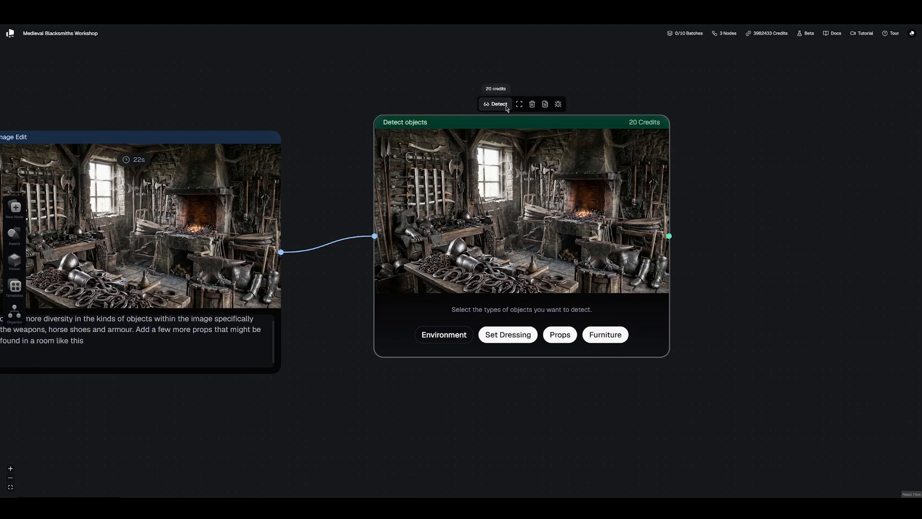
left_click(506, 105)
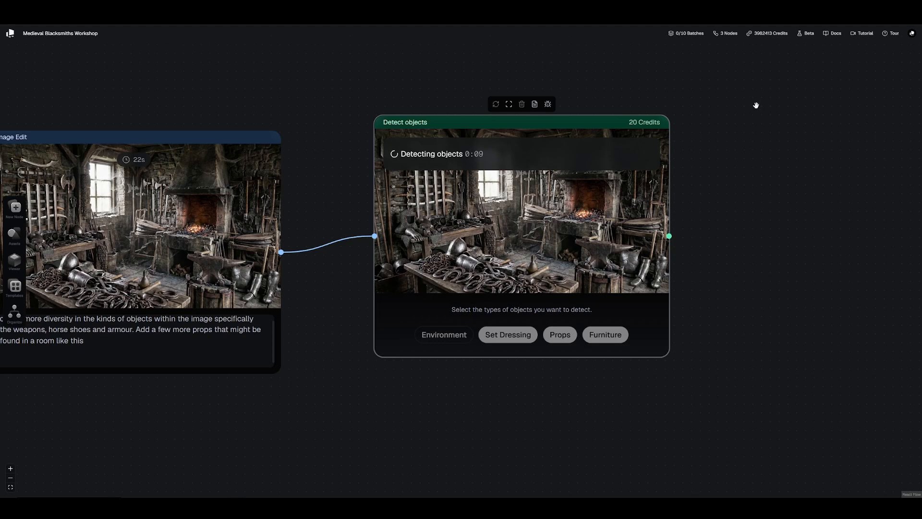
- Run another Image Edit on the scene: "turn the camera around 180 degrees to show more of the room, and where the blacksmith might live - similar style"
scroll(759, 115, "down", 1)
scroll(266, 99, "down", 2)
left_click_drag(265, 99, 499, 75)
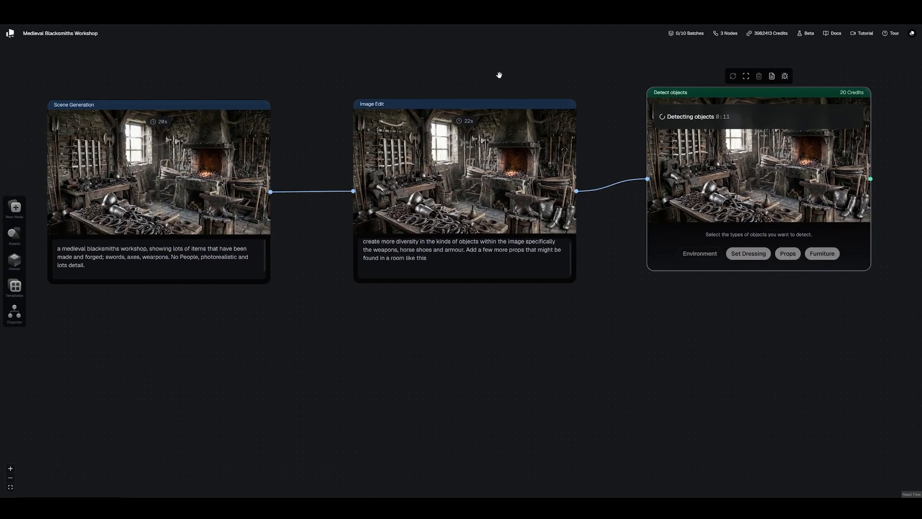
left_click_drag(242, 130, 270, 104)
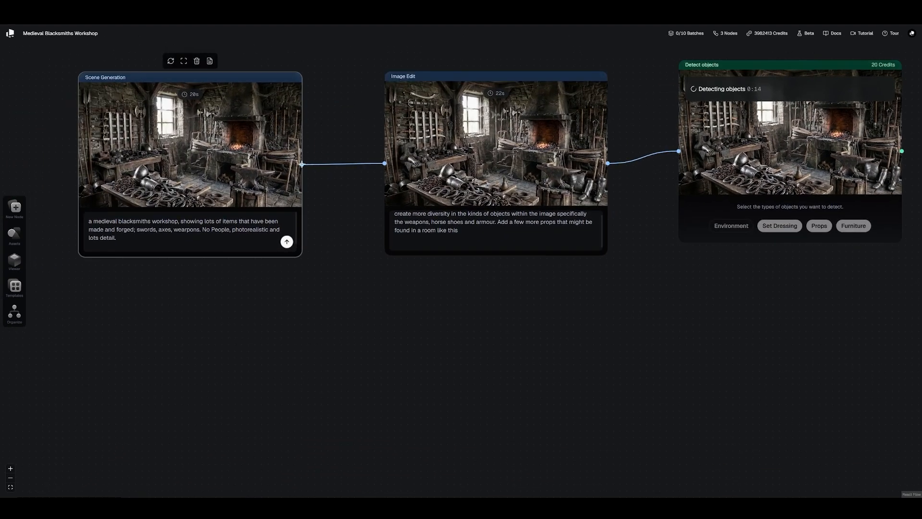
left_click_drag(302, 165, 383, 317)
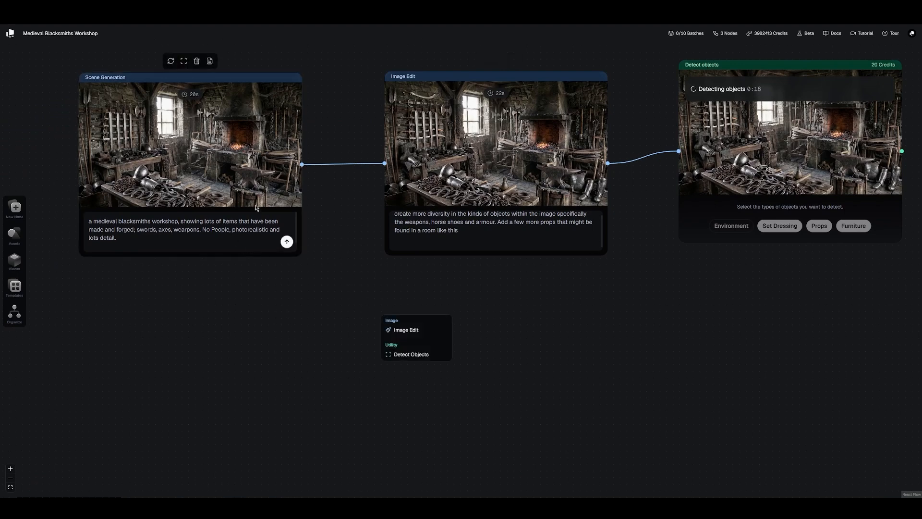
left_click(405, 330)
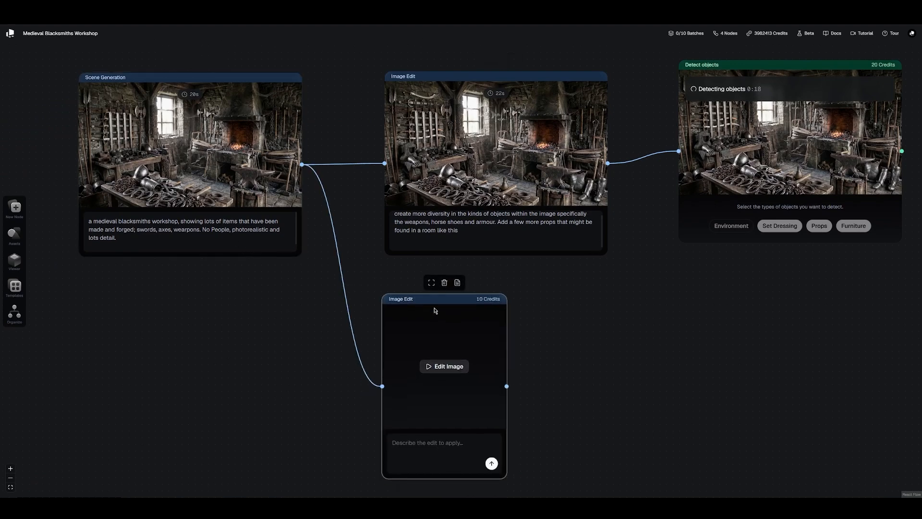
type("tur")
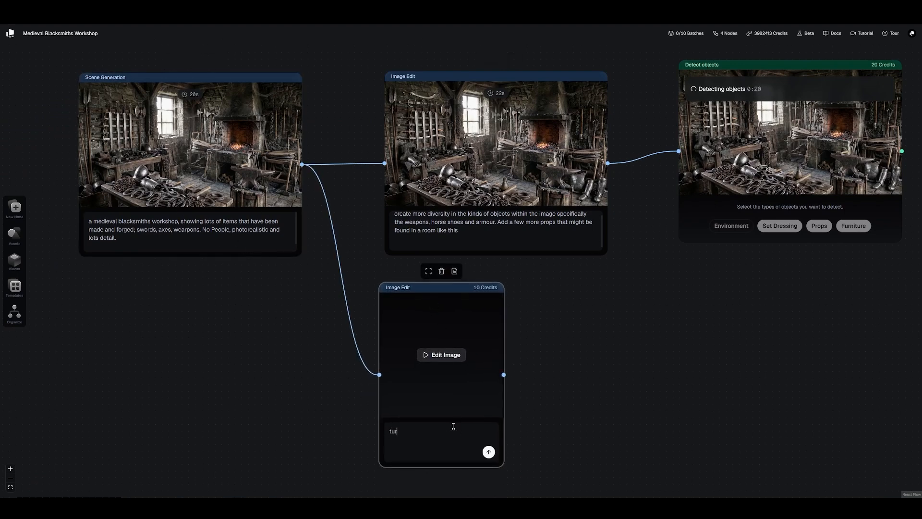
type("n the camera around 180 degrees to show more of the room, and where the blacksmith might live - similar style")
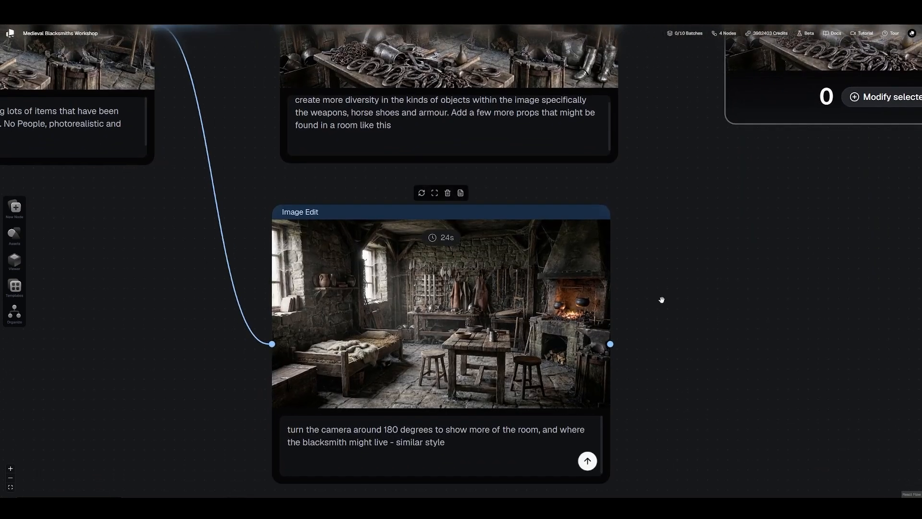
- Open the Detect objects node's object selection for modification
left_click_drag(671, 290, 677, 266)
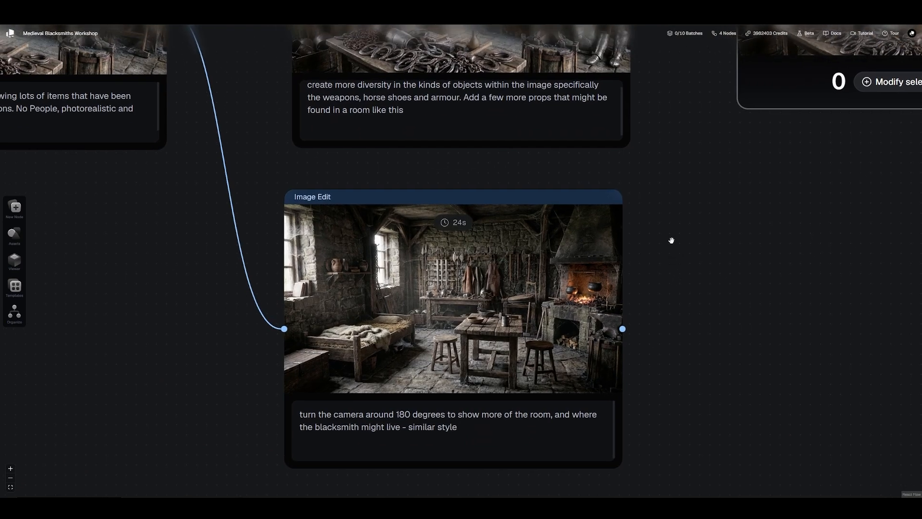
left_click(405, 368)
scroll(551, 303, "down", 2)
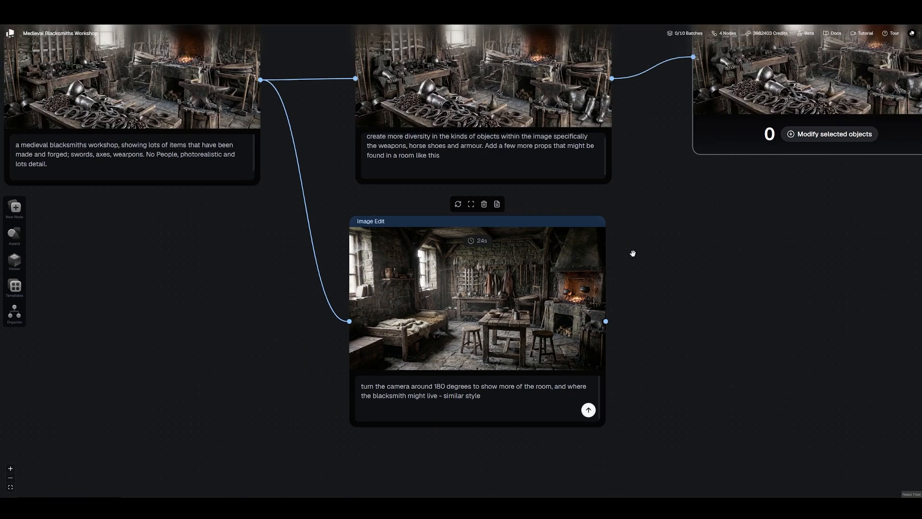
left_click_drag(874, 183, 621, 342)
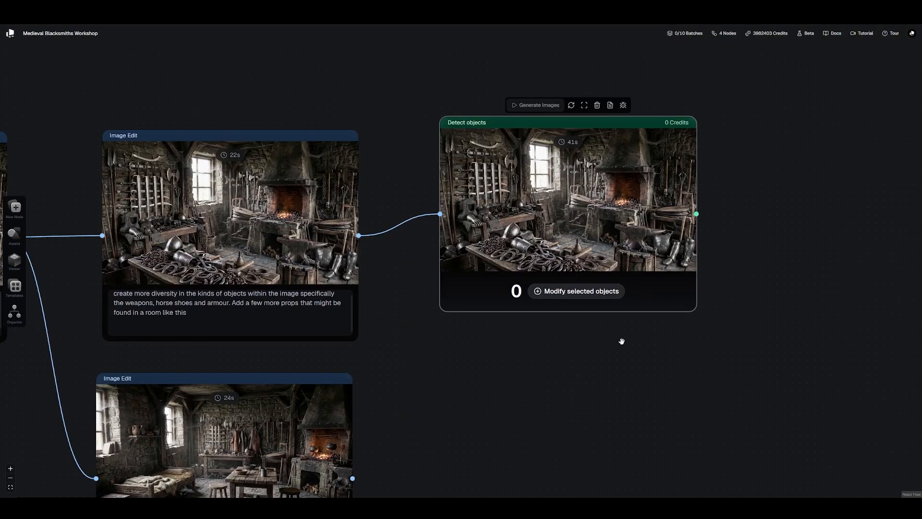
left_click(571, 292)
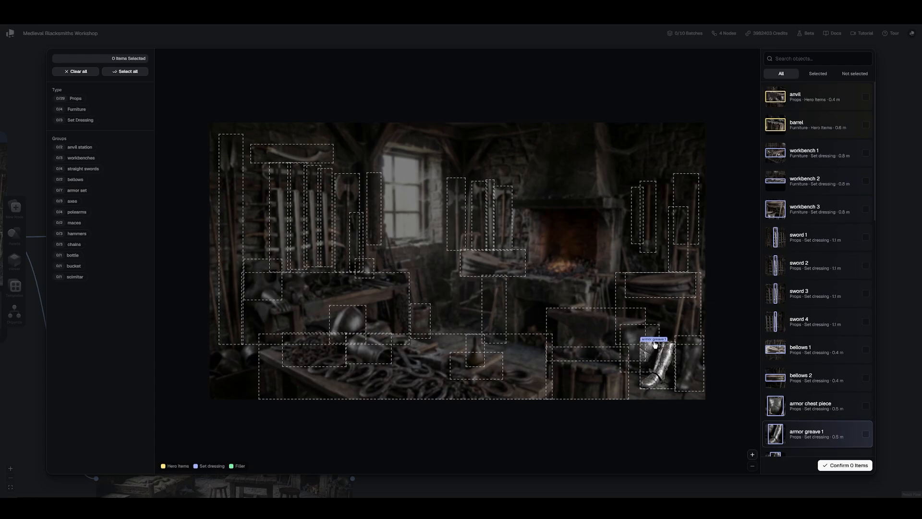
- Examine the detected objects in the workshop image, filtering by the anvil station group and the armor set group in turn
scroll(634, 254, "up", 5)
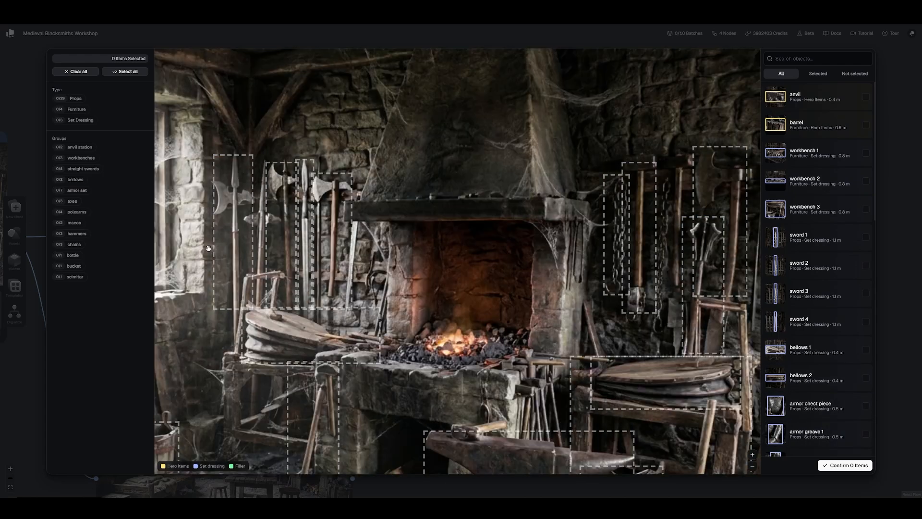
scroll(379, 249, "down", 2)
left_click(77, 147)
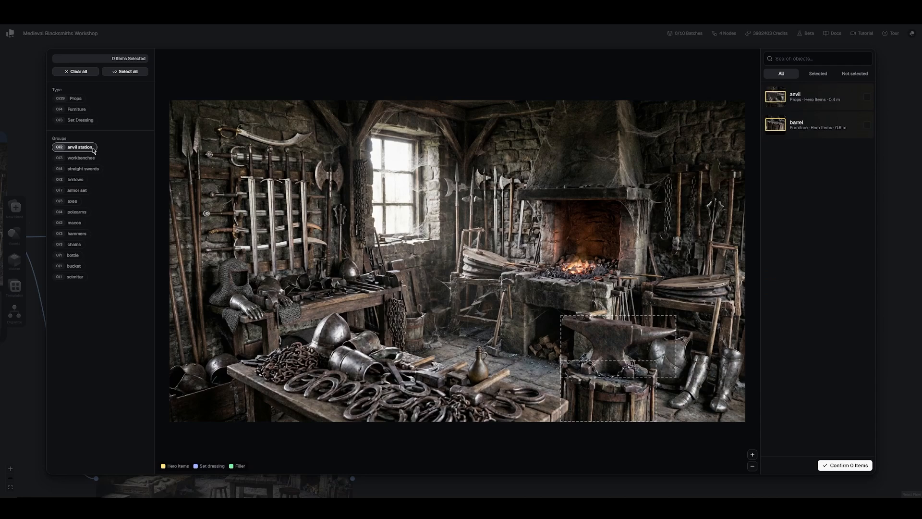
left_click(94, 149)
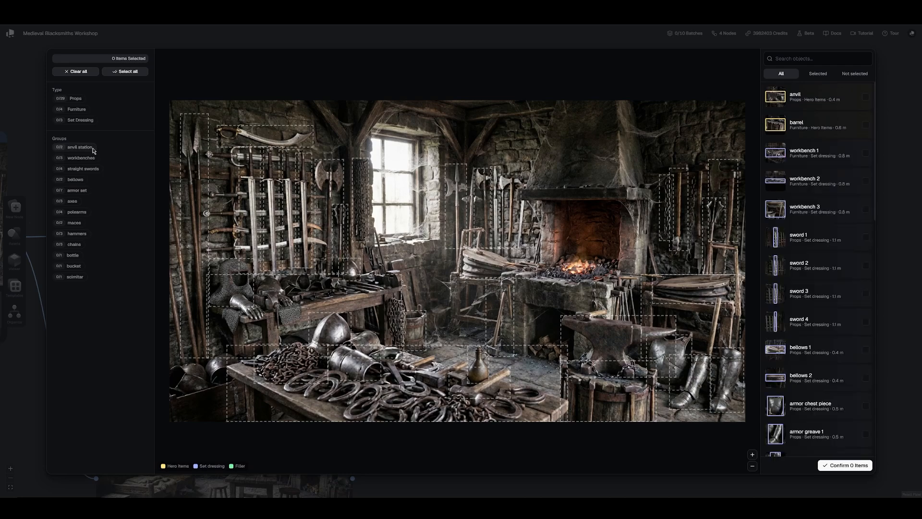
left_click(81, 191)
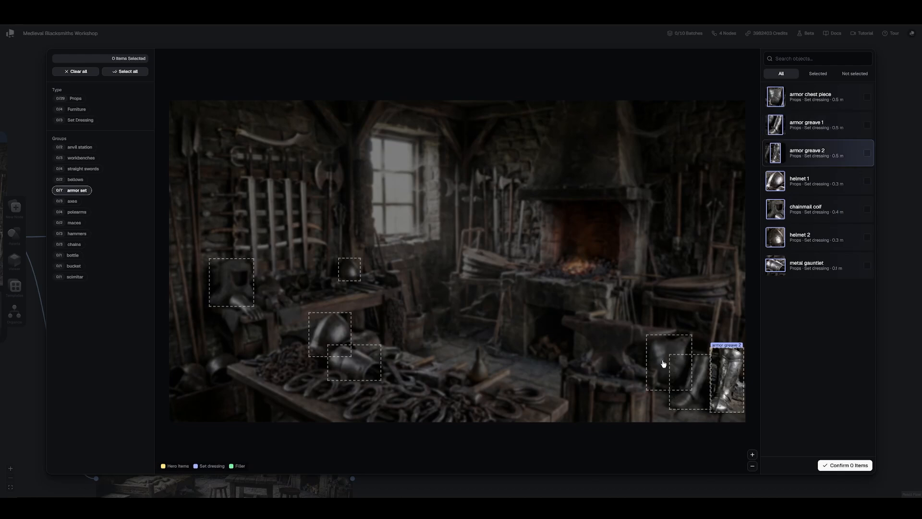
left_click(77, 190)
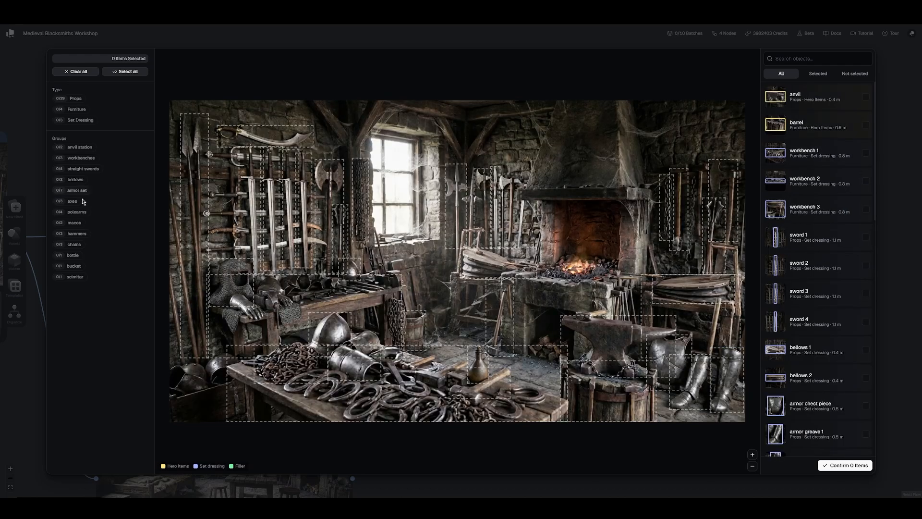
- Examine the detected objects by filtering the workshop image by the axes group and the hammers group in turn
left_click(77, 202)
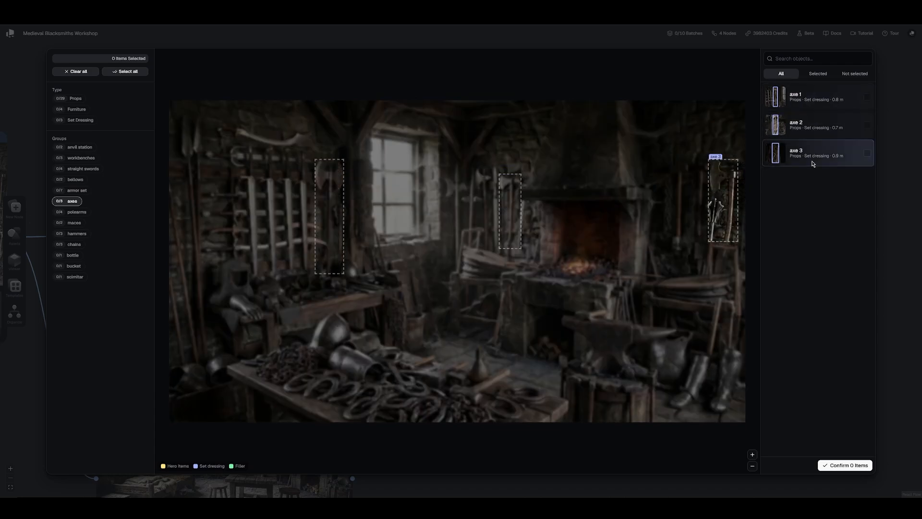
left_click(72, 200)
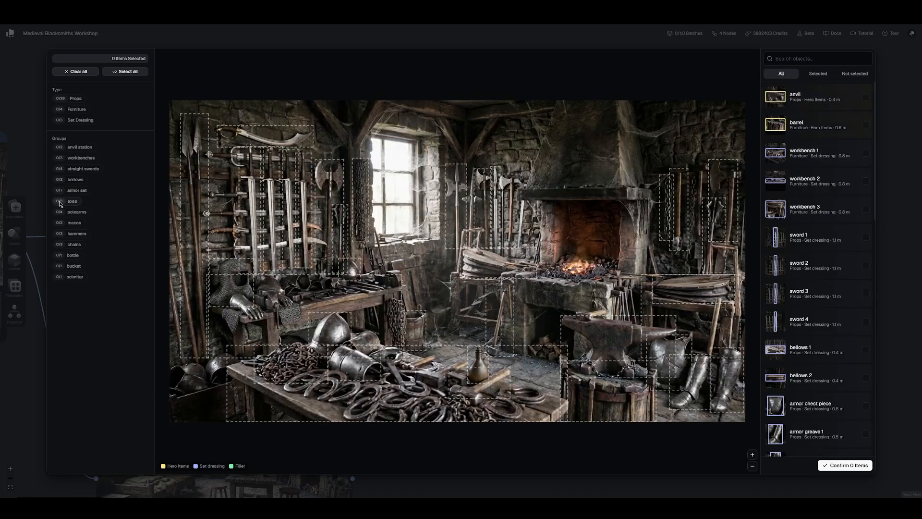
left_click(77, 234)
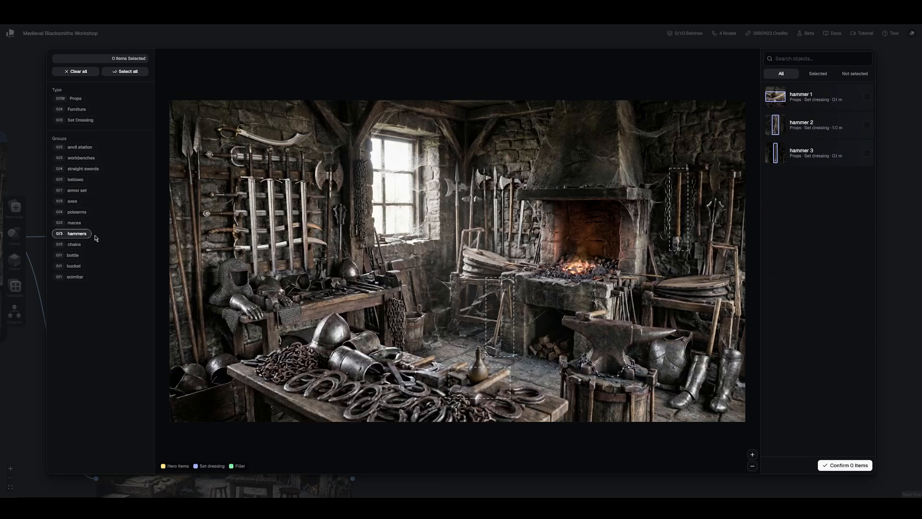
left_click(72, 233)
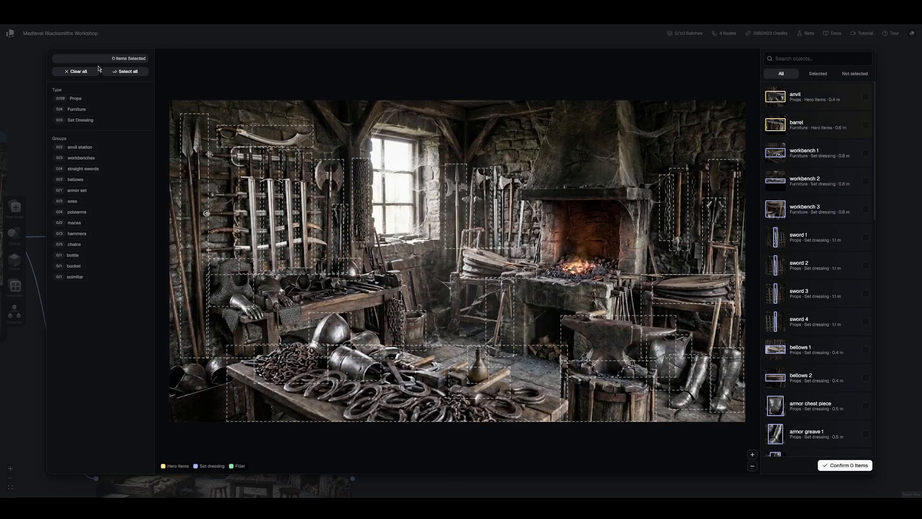
- Try selecting all detected objects, clear the selection again and look through the object list
left_click(120, 73)
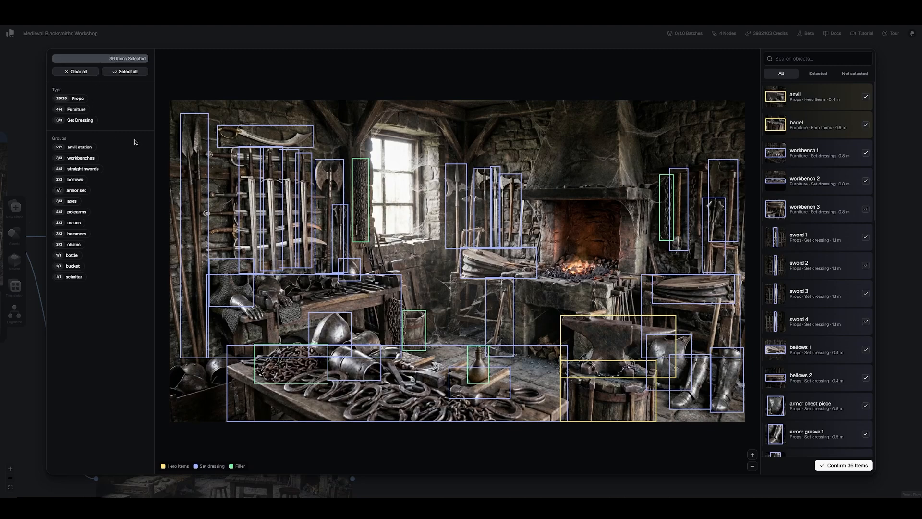
left_click(91, 71)
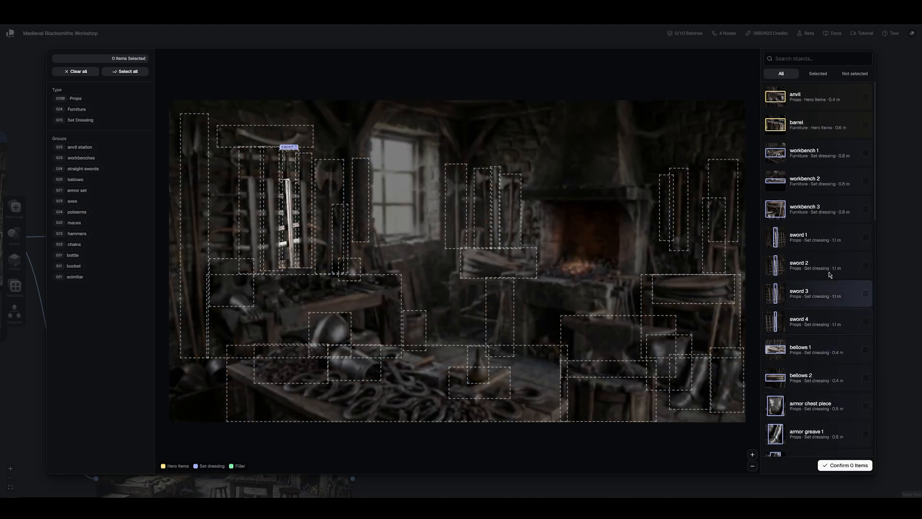
scroll(795, 346, "down", 10)
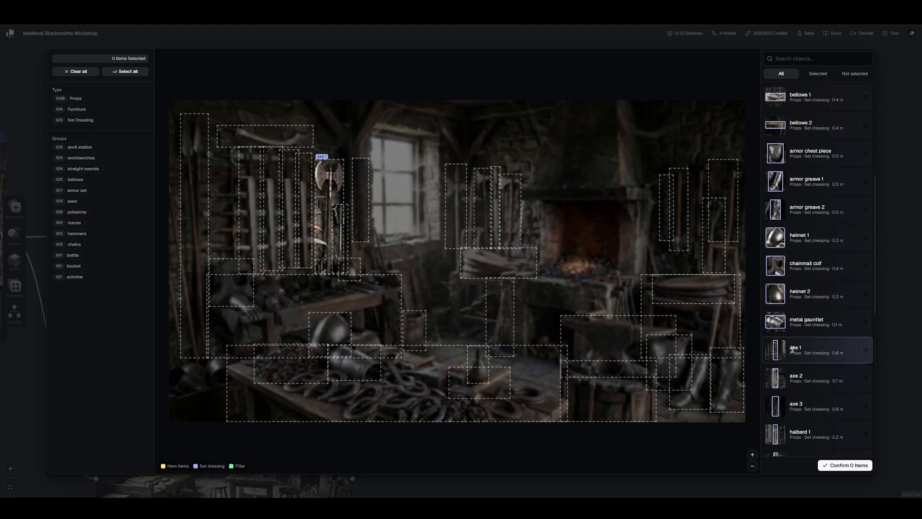
mouse_move(54, 59)
left_mouse_down()
mouse_move(111, 57)
mouse_move(72, 57)
left_mouse_up()
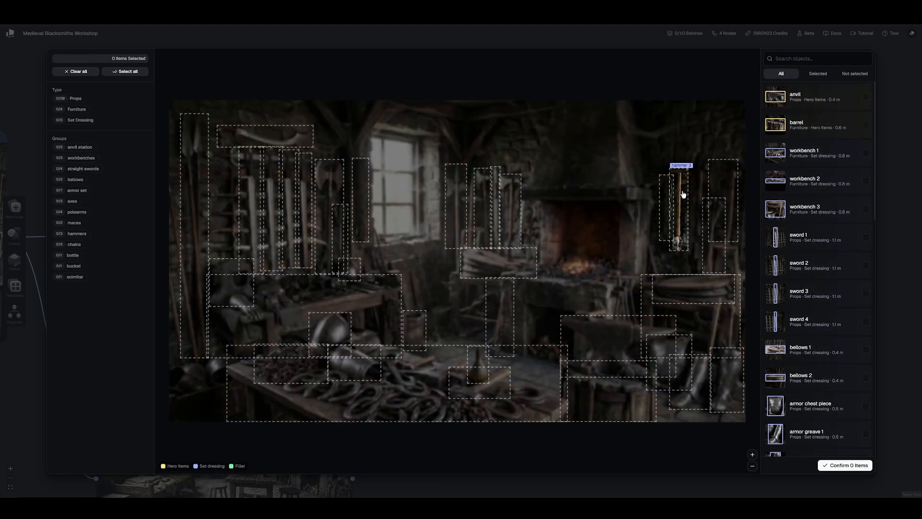
- Select the anvil, the barrel beneath it, the armor chest piece and armor greave 1 in the workshop image
scroll(557, 262, "up", 2)
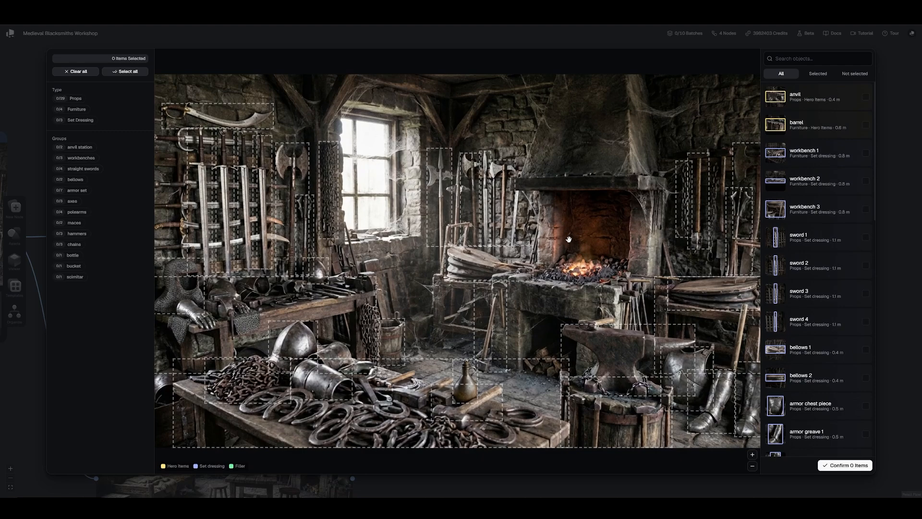
left_click_drag(554, 225, 539, 218)
scroll(547, 262, "up", 4)
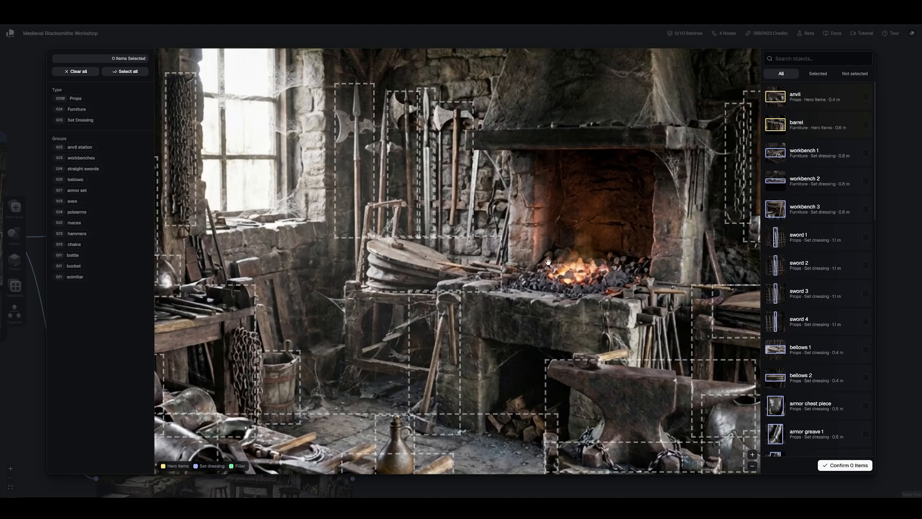
left_click_drag(711, 394, 602, 322)
left_click(517, 329)
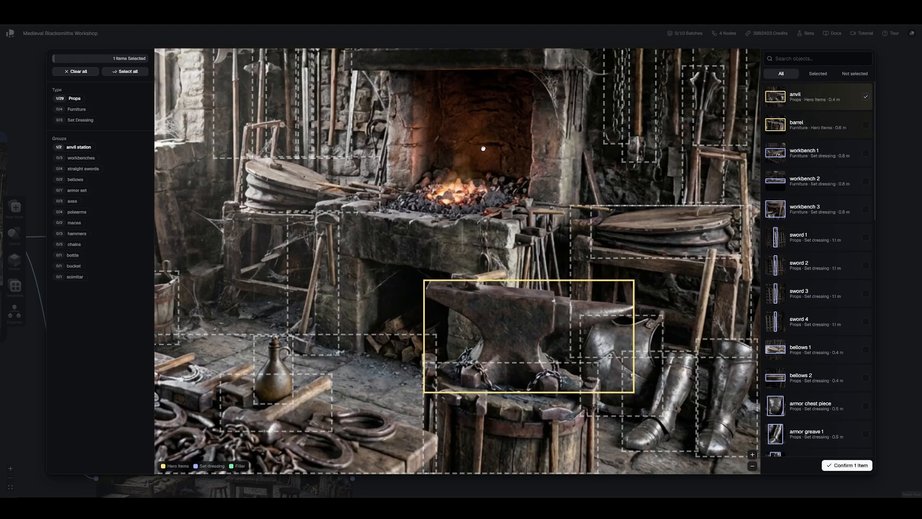
left_click(494, 409)
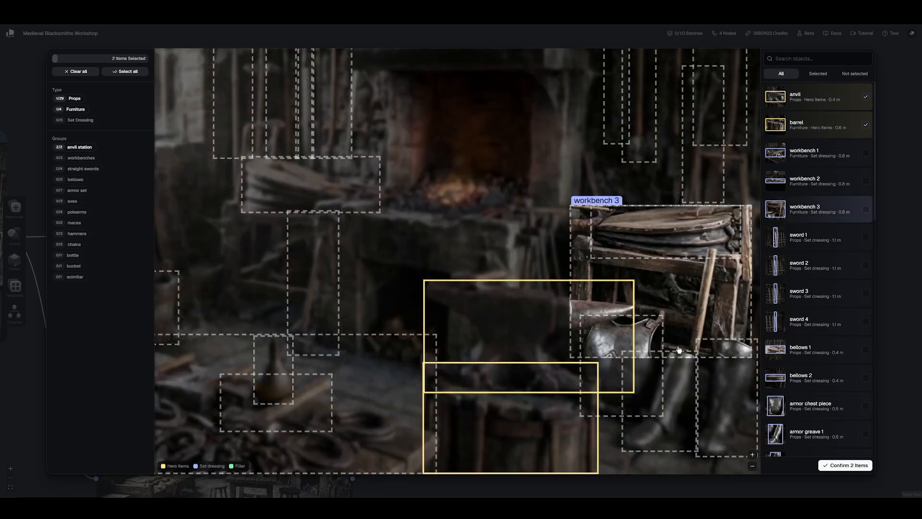
left_click(606, 341)
left_click(686, 382)
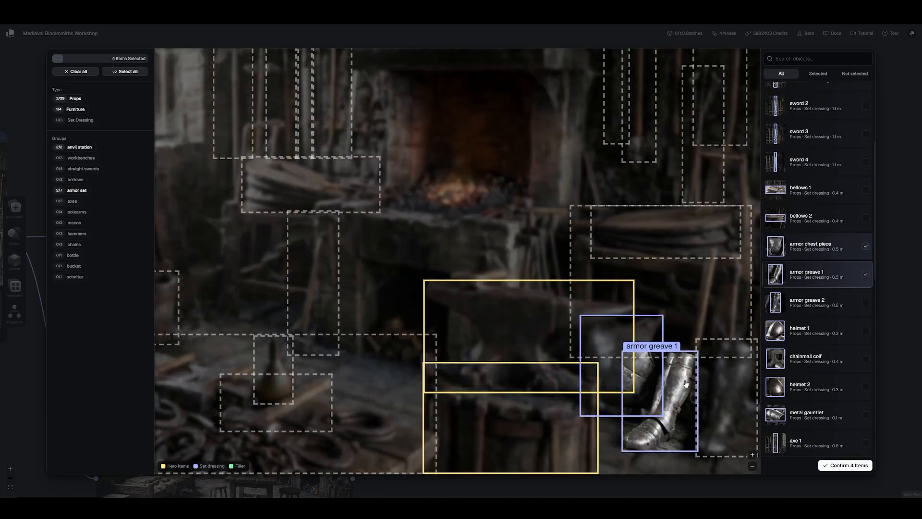
- Add bellows 1 beside the forge, plus the bottle and hammer 1 on the front table, to the object selection
scroll(433, 208, "up", 1)
left_click_drag(433, 207, 561, 242)
left_click(416, 216)
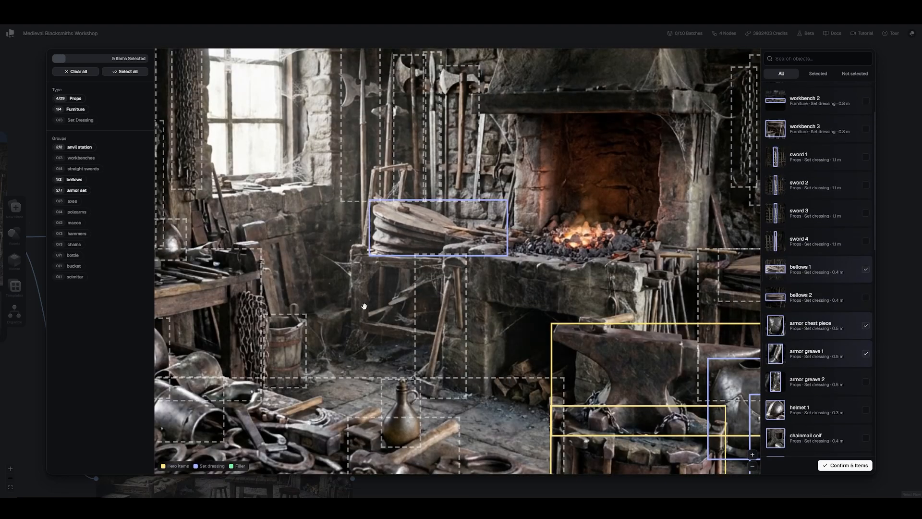
left_click_drag(365, 307, 394, 264)
left_click(428, 362)
left_click_drag(371, 232, 619, 220)
left_click(482, 416)
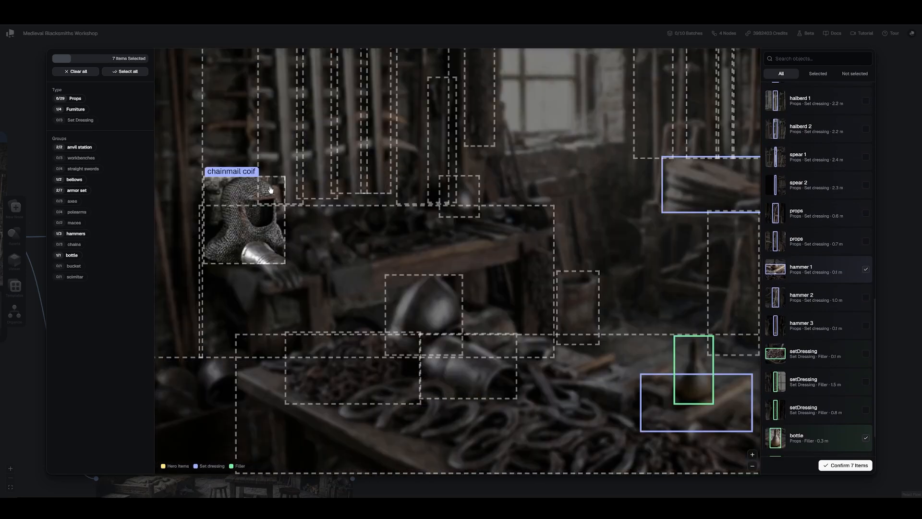
- Add the chainmail coif, sword 1, sword 3, axe 1 and the mace hanging beside the axe to the selection
left_click(269, 189)
left_click_drag(450, 115, 455, 229)
left_click(279, 155)
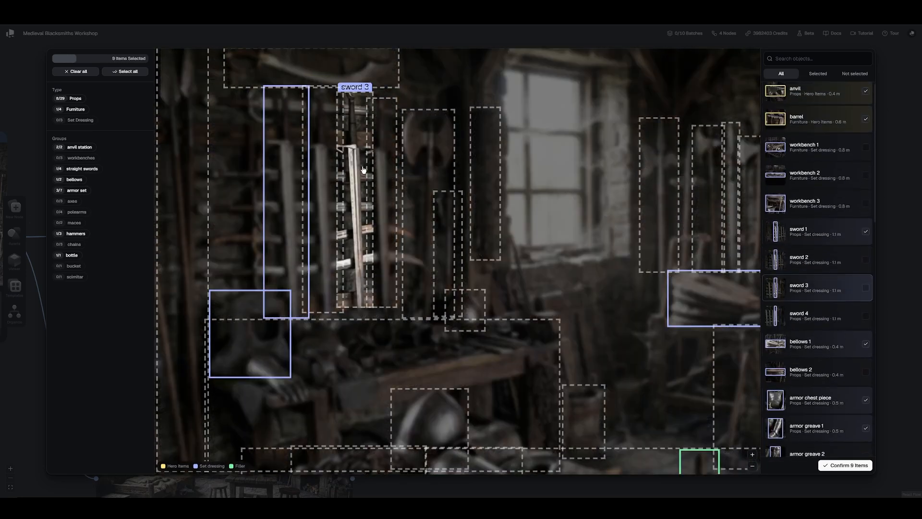
left_click(355, 183)
left_click(425, 144)
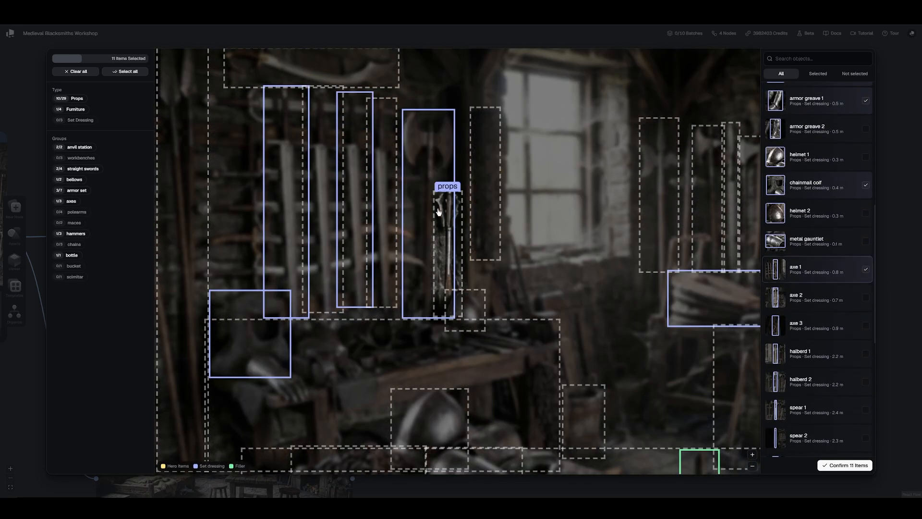
left_click(438, 212)
- Add the scimitar and the bucket to the selected objects and confirm the selection
left_click_drag(552, 92, 565, 138)
left_click(374, 117)
scroll(409, 245, "down", 5)
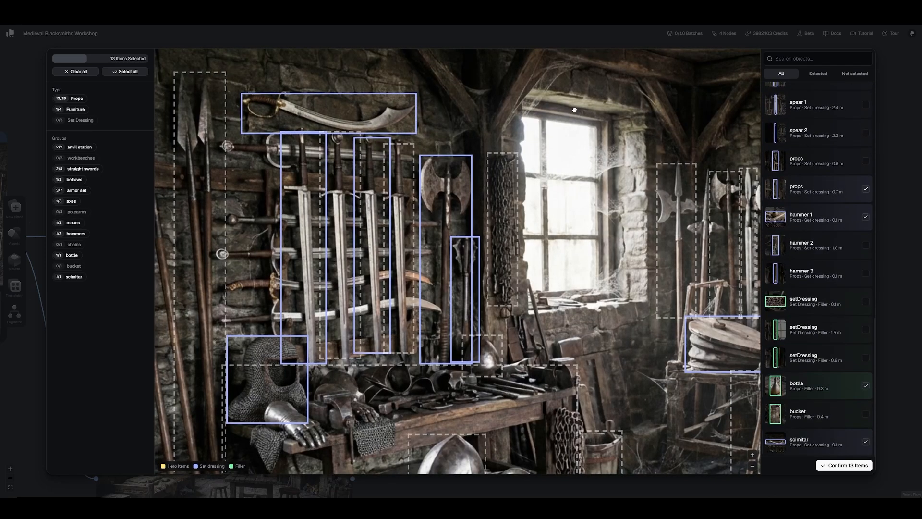
left_click(418, 317)
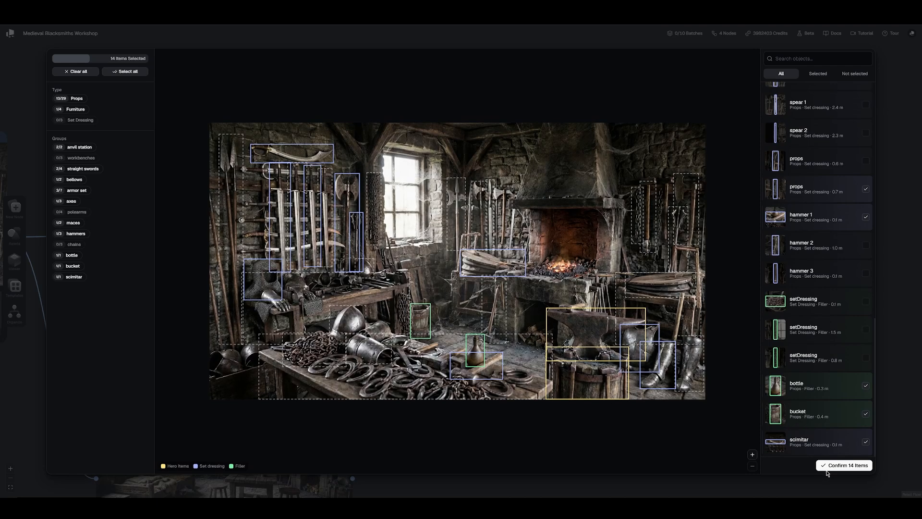
left_click(831, 472)
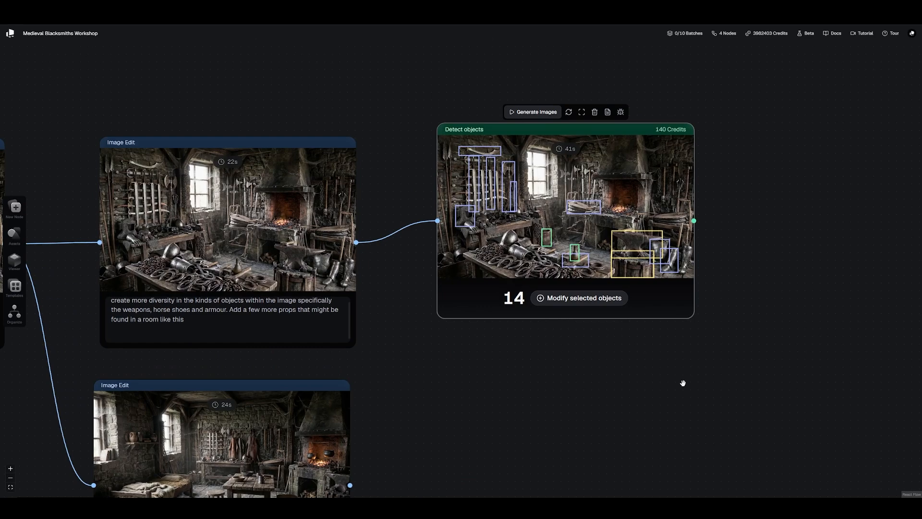
- Generate reference images for the selected objects from the Detect objects node
left_click_drag(685, 376, 646, 398)
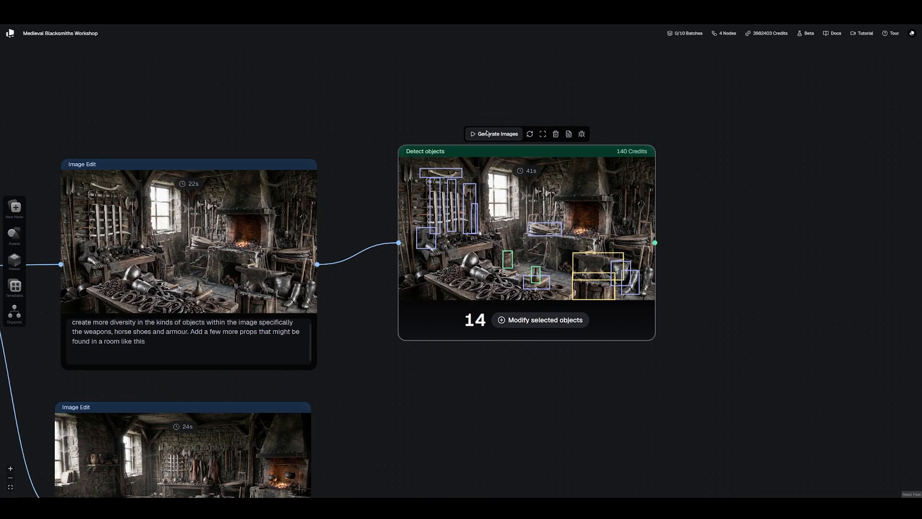
left_click(491, 133)
left_click_drag(373, 136, 344, 137)
left_click_drag(492, 166, 530, 104)
left_click_drag(852, 345, 838, 295)
scroll(838, 295, "down", 2)
scroll(469, 163, "right", 2)
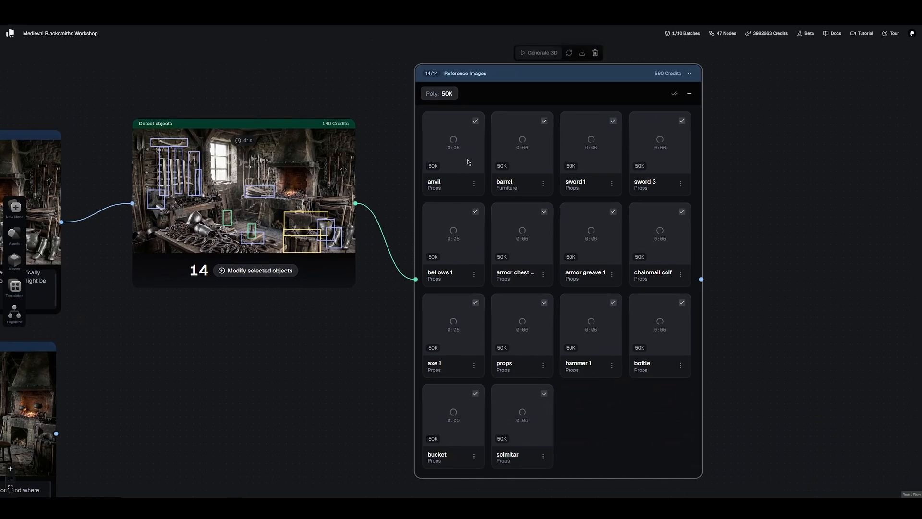
mouse_move(282, 212)
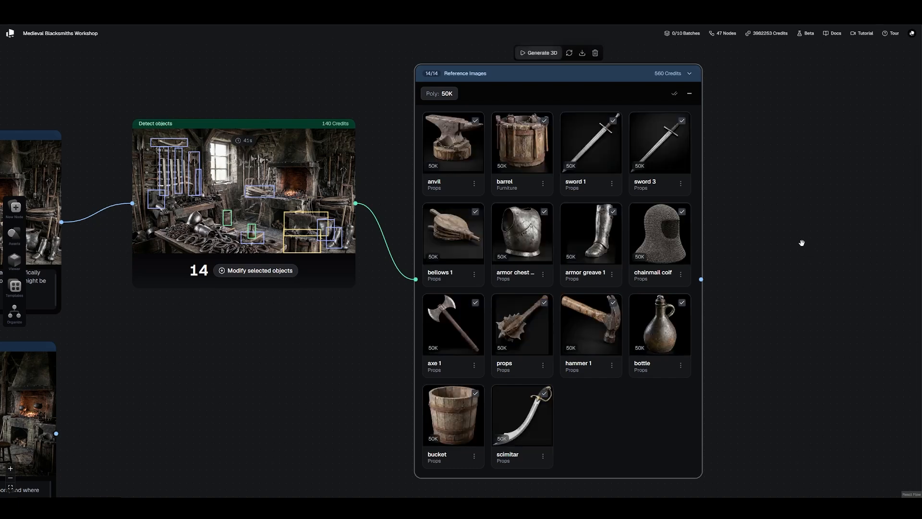
- Compare the generated reference images with the objects marked in the workshop scene
left_click_drag(806, 242, 804, 239)
scroll(275, 192, "up", 6)
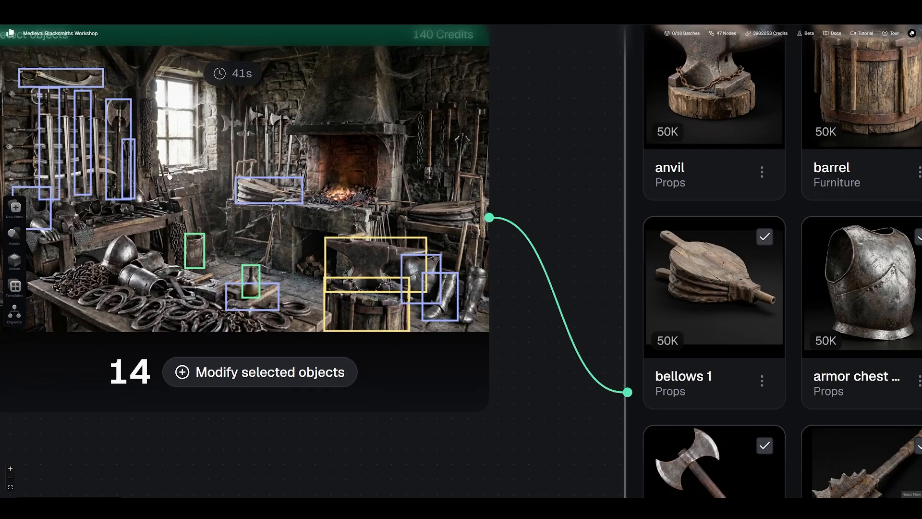
left_click_drag(572, 223, 524, 205)
scroll(359, 228, "down", 1)
left_click_drag(482, 185, 426, 184)
scroll(431, 185, "down", 1)
scroll(435, 186, "down", 1)
scroll(439, 224, "down", 2)
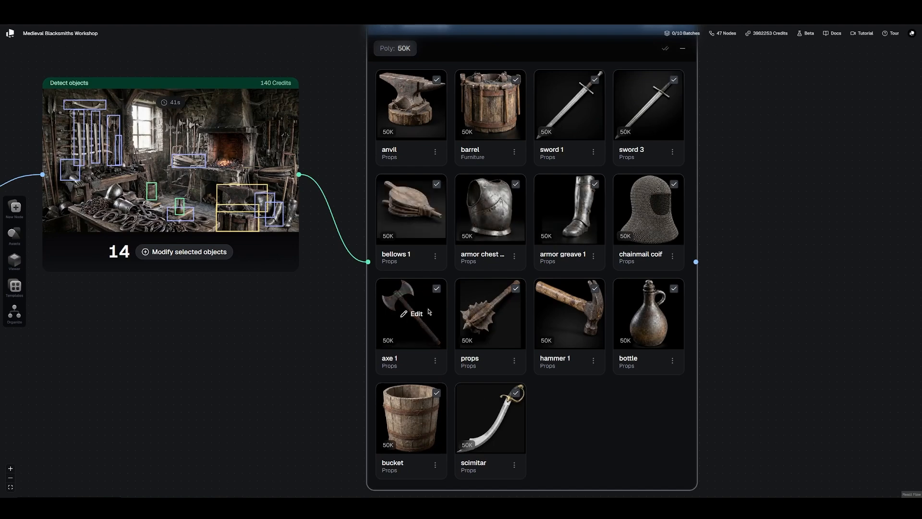
- Look at the options available for the bellows 1 and bottle reference images
left_click(435, 256)
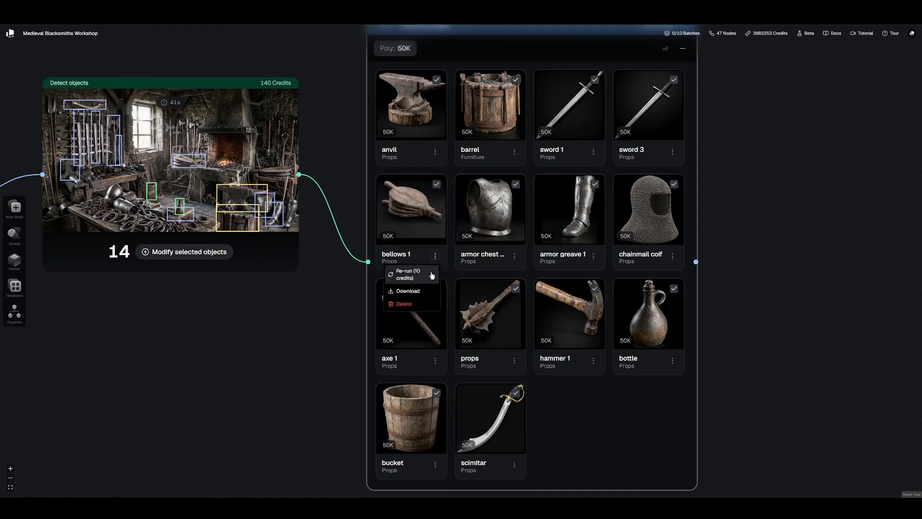
left_click(690, 364)
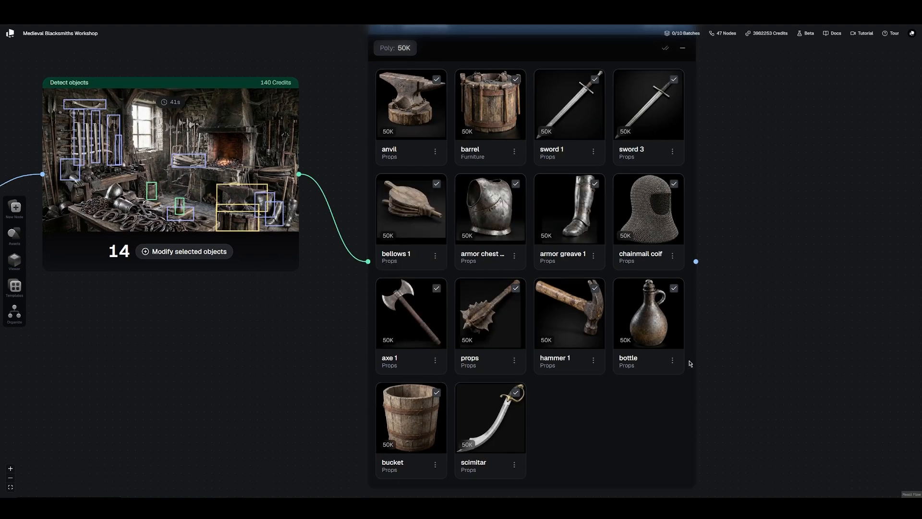
left_click(672, 360)
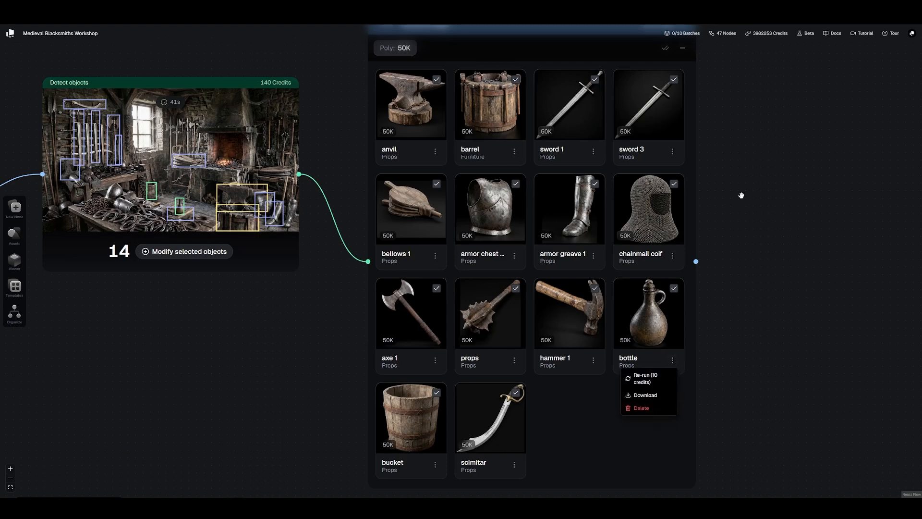
mouse_move(741, 195)
left_mouse_down()
mouse_move(743, 218)
mouse_move(743, 208)
left_mouse_up()
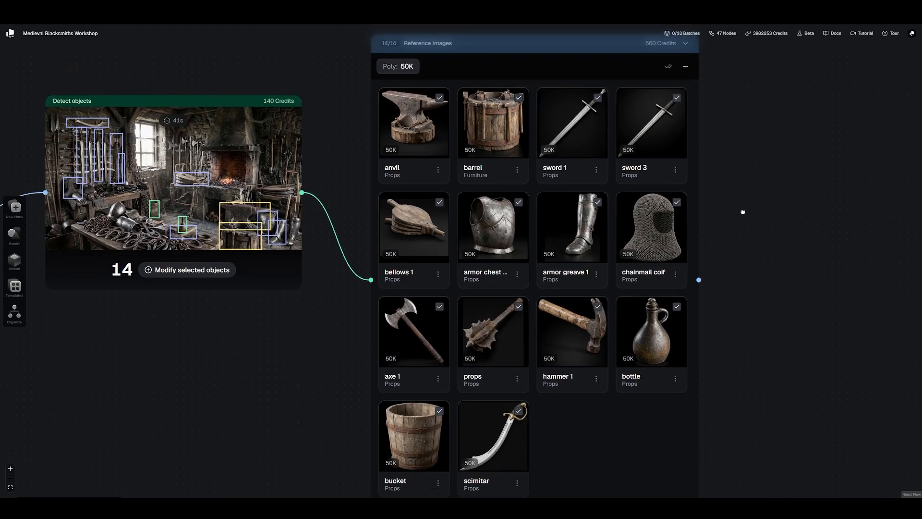
- Open the sword 3 reference image for editing and space its Image and Output nodes farther apart
scroll(705, 135, "up", 3)
scroll(754, 105, "up", 5)
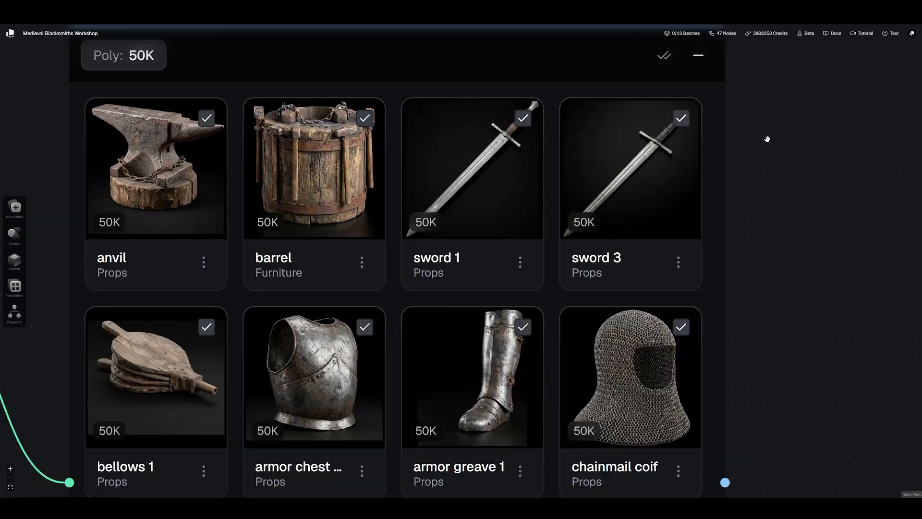
left_click_drag(767, 140, 776, 135)
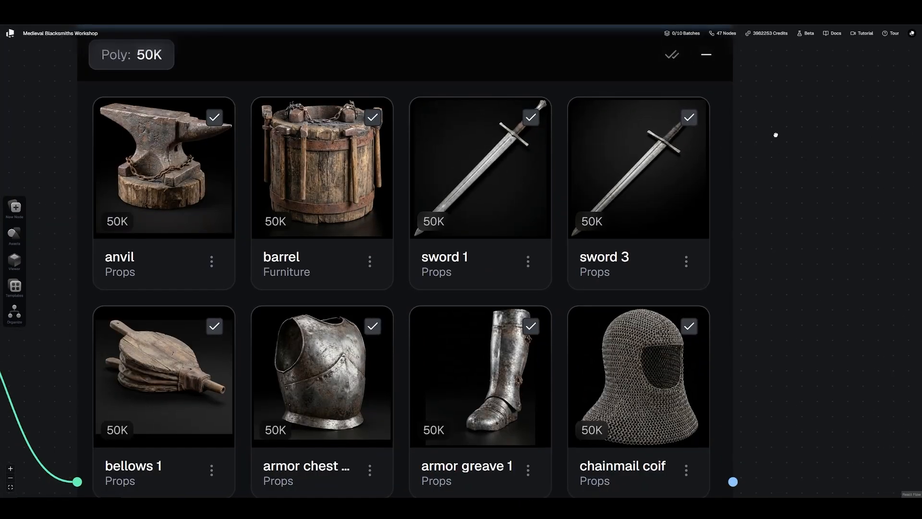
left_click(639, 169)
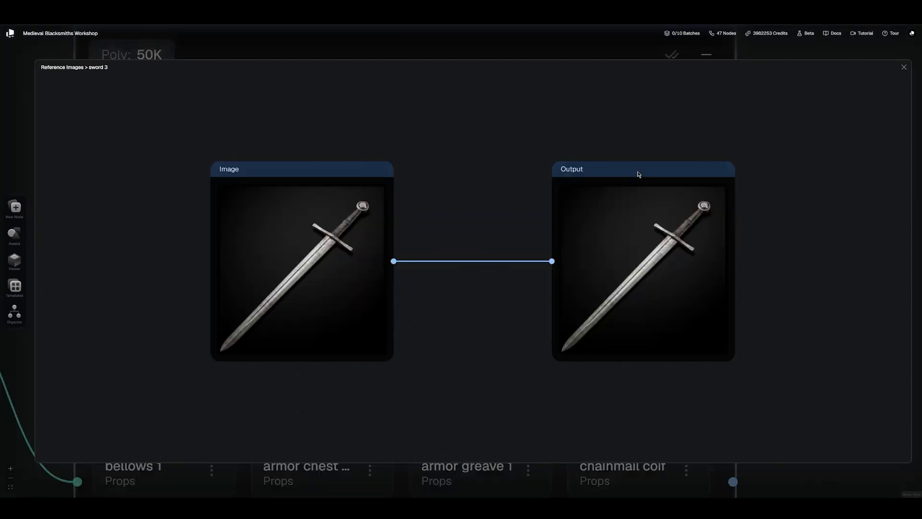
left_click_drag(391, 223, 257, 227)
left_click_drag(675, 243, 729, 236)
scroll(421, 201, "down", 3)
left_click_drag(483, 194, 481, 216)
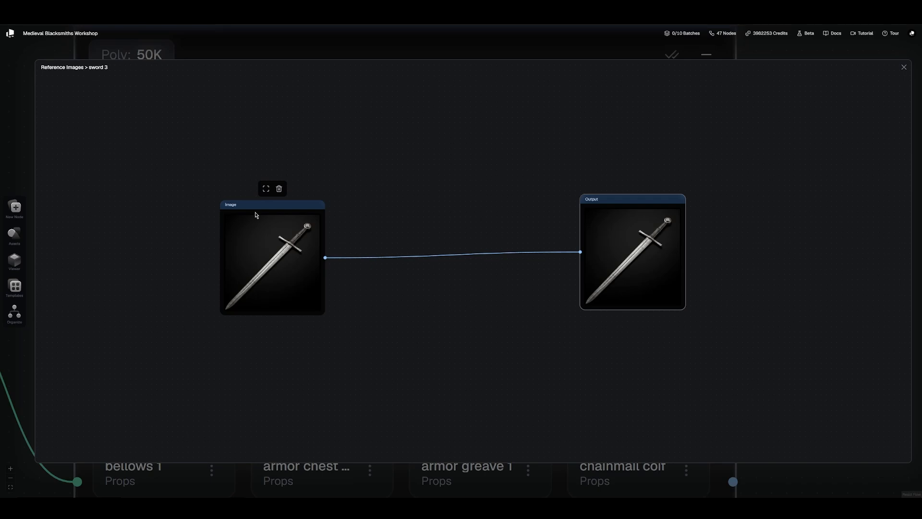
- Connect an Image Edit node to the source sword image and run it with a prompt to break the sword
left_click_drag(326, 257, 409, 362)
type("b")
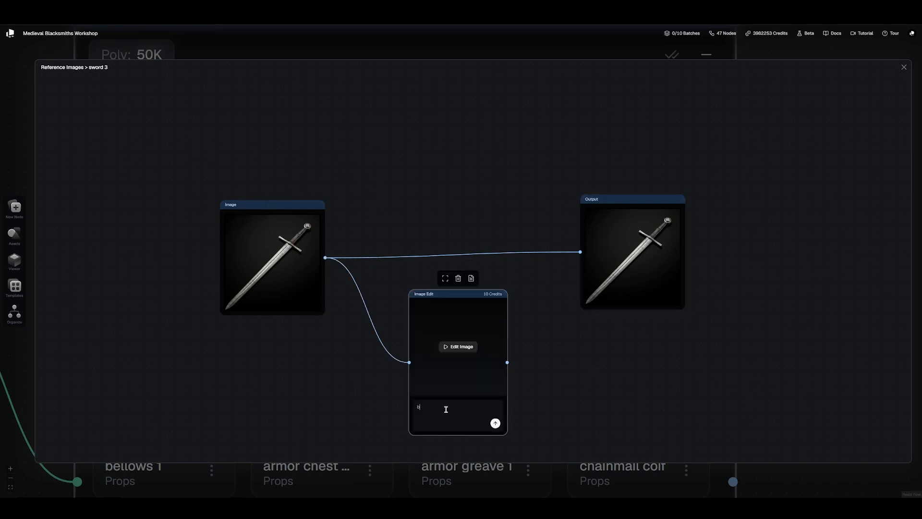
type("reak")
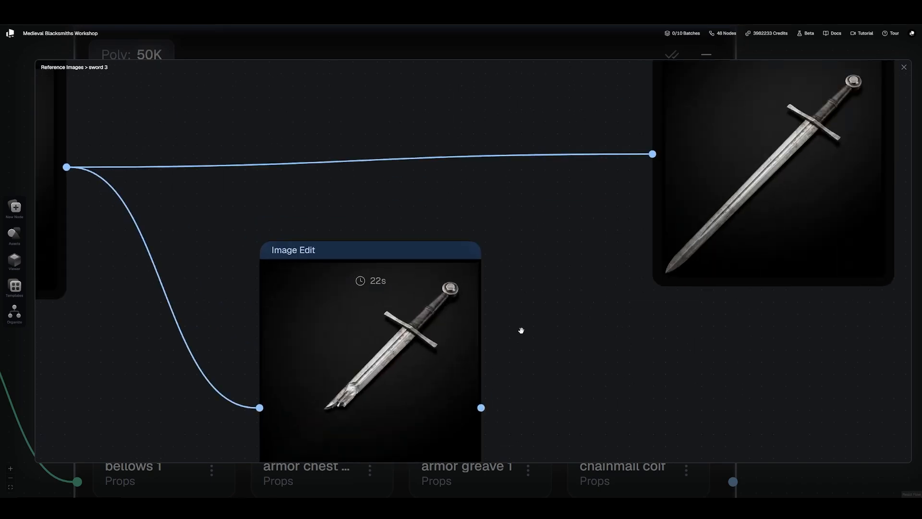
- Inspect the broken sword result, connect its Image Edit node to the Output node, and return to the reference images
scroll(564, 258, "up", 4)
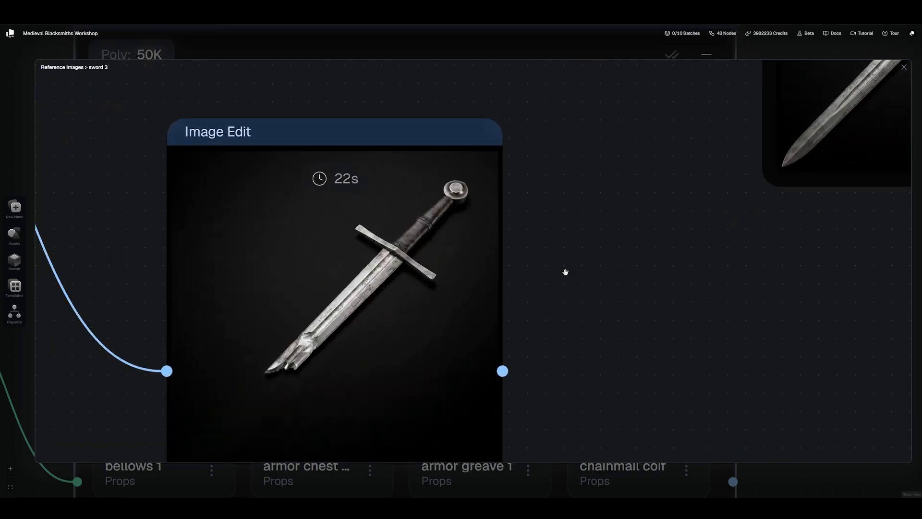
left_click_drag(567, 269, 634, 204)
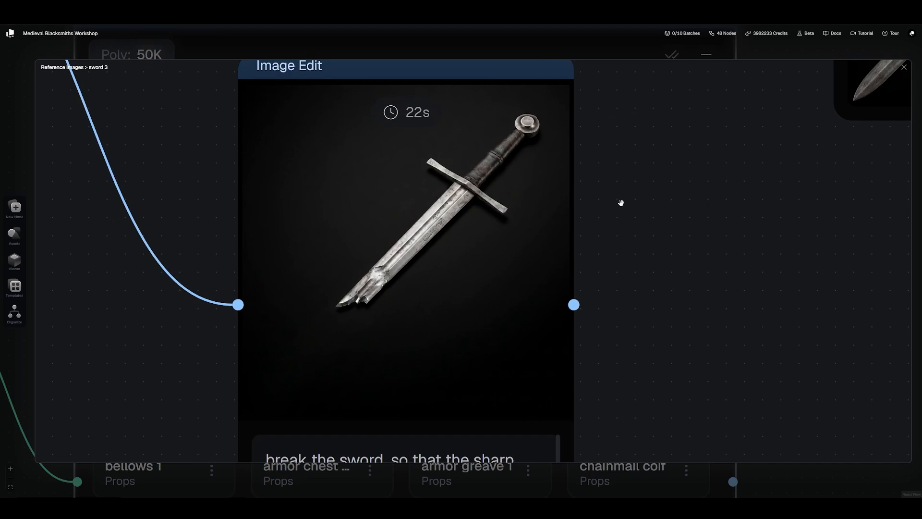
scroll(612, 222, "down", 4)
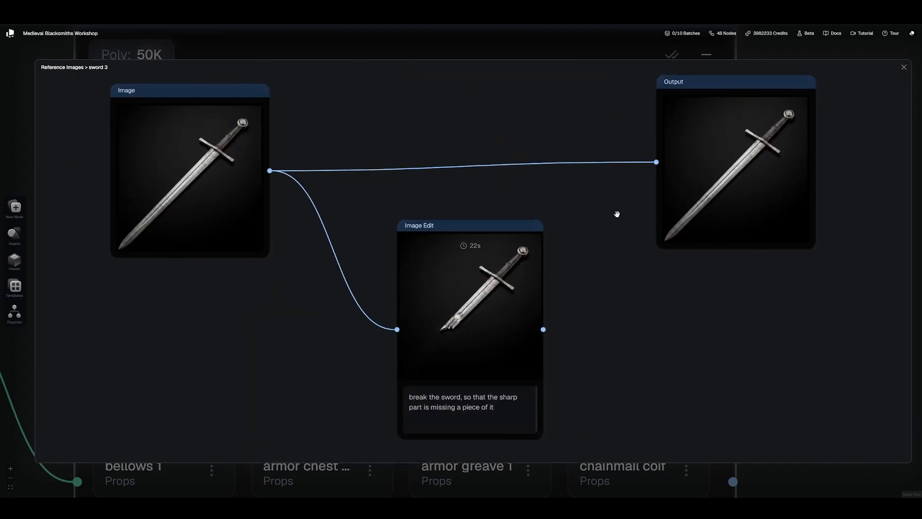
scroll(590, 257, "down", 2)
left_click_drag(591, 258, 551, 274)
mouse_move(508, 335)
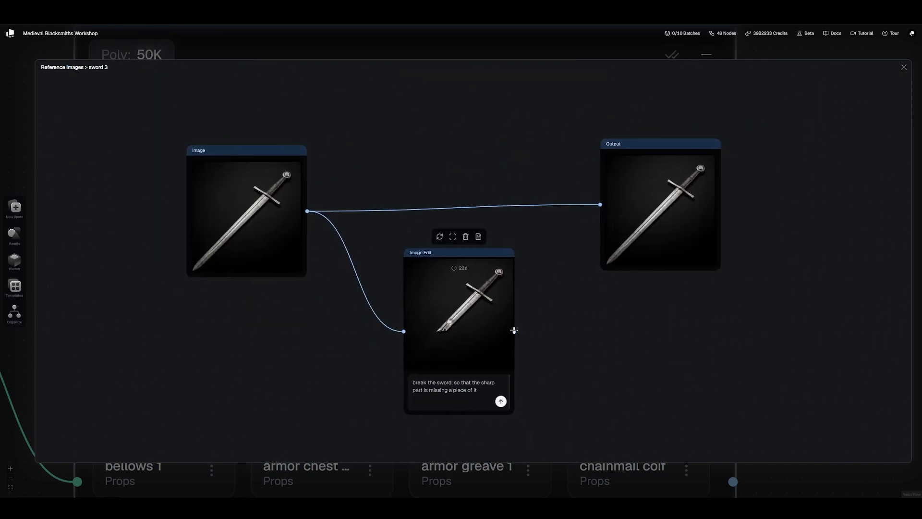
left_click_drag(514, 331, 601, 204)
left_click(622, 53)
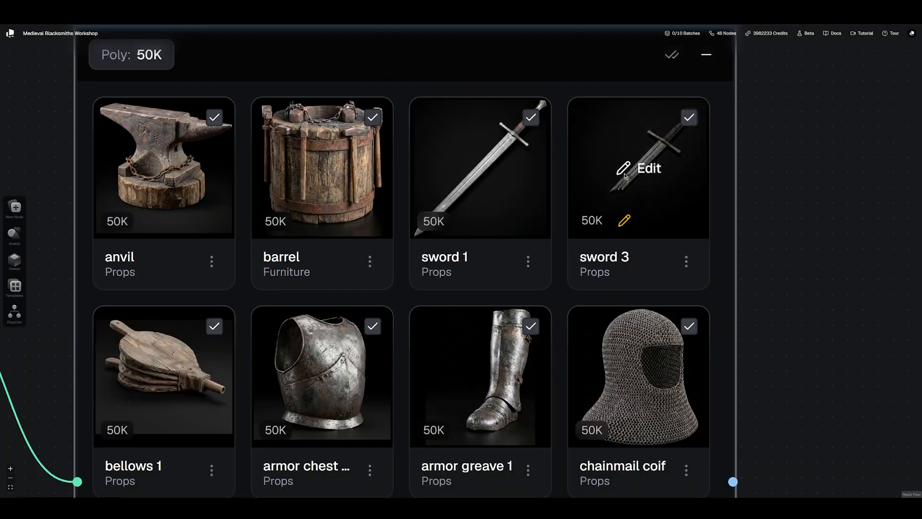
- Try switching sword 3's Output node to the original image, and reconnect the broken-sword Image Edit node to it
scroll(756, 180, "down", 3)
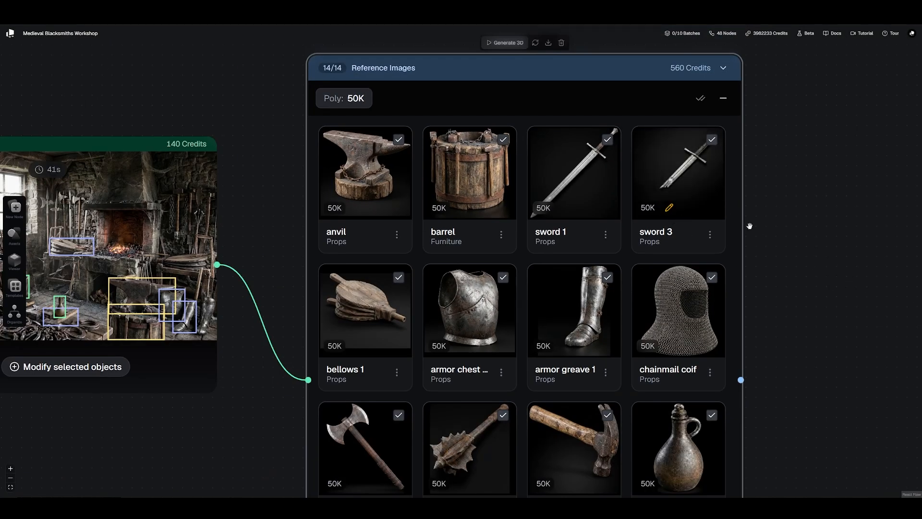
left_click(687, 174)
left_click_drag(345, 205, 601, 197)
left_click(639, 51)
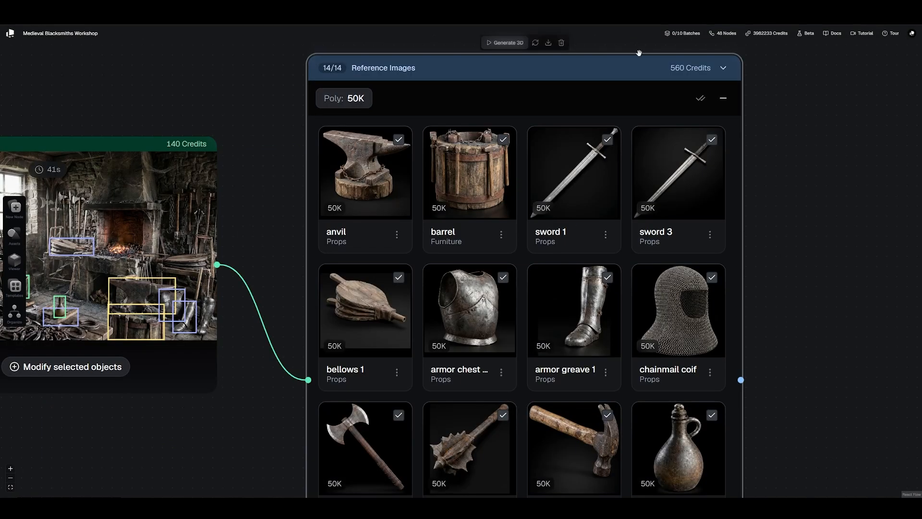
left_click(680, 174)
left_click_drag(527, 309, 599, 198)
left_click(660, 57)
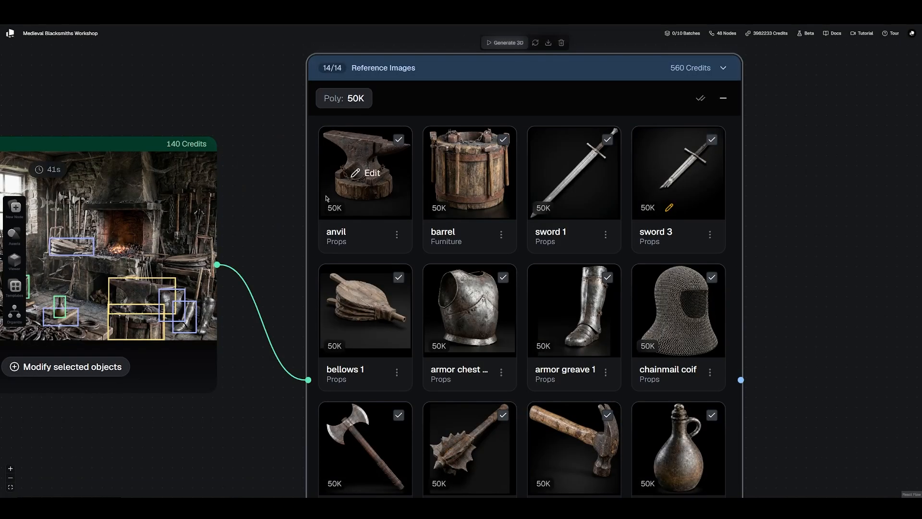
- Connect an Image Edit node between the anvil's Image and Output nodes and run it with "make the anvil more of a polished and dark metal"
left_click(384, 180)
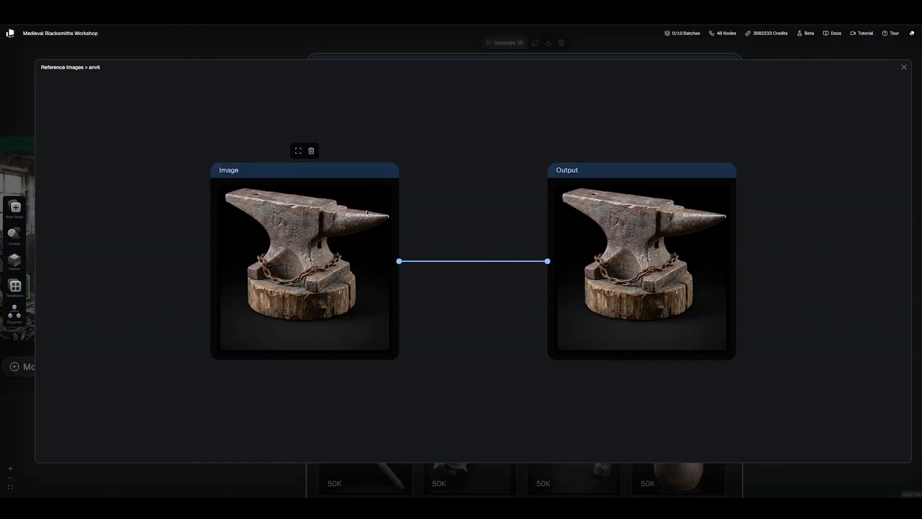
left_click_drag(550, 207, 596, 197)
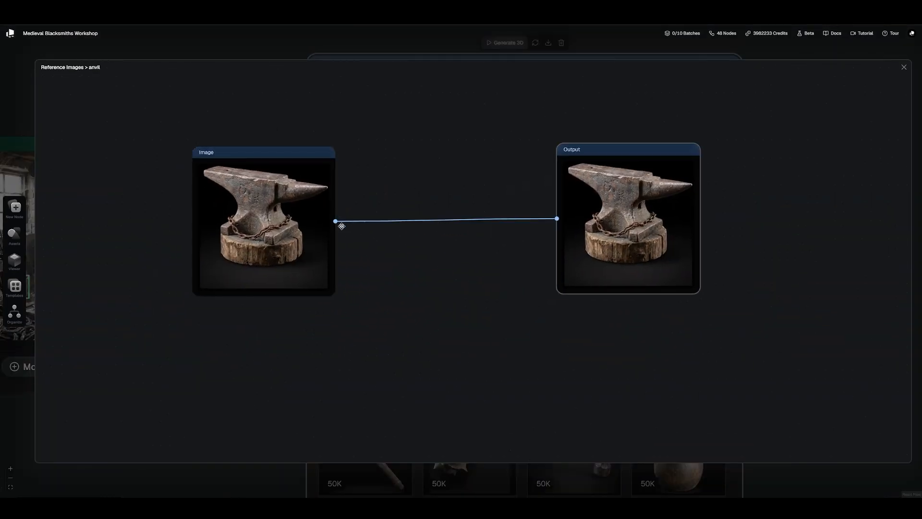
left_click_drag(338, 222, 397, 290)
type("and dark metal")
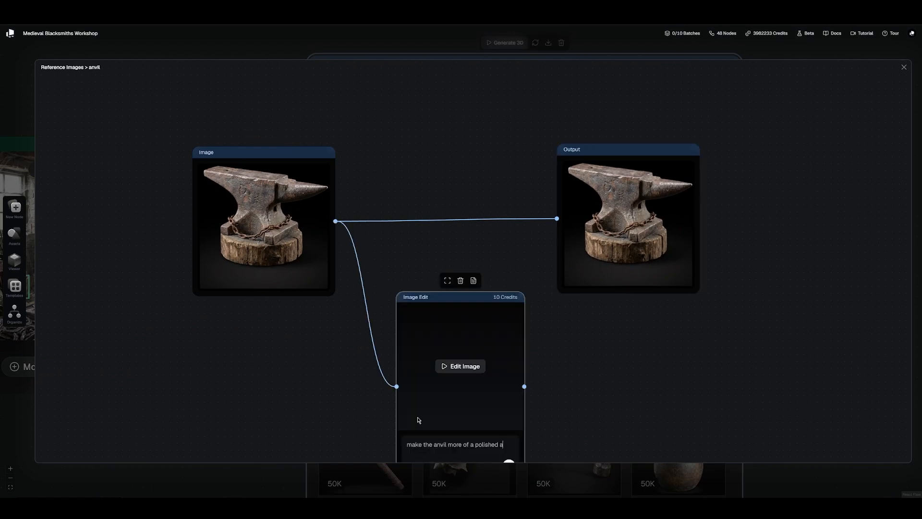
key("Return")
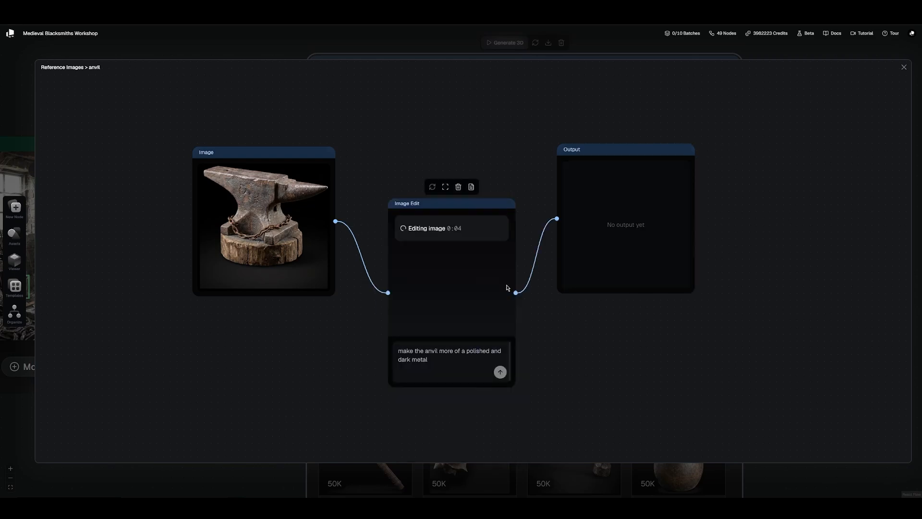
left_click(603, 45)
- Edit the bucket image with "make the bucket less dusty, add some water marks to the wood, make the metal more polished and smooth", routed to Output
scroll(772, 313, "down", 5)
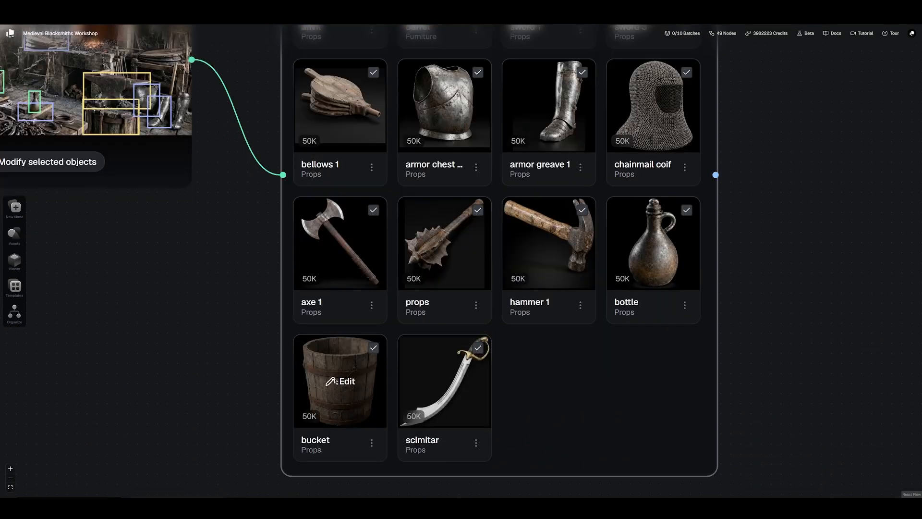
left_click(336, 381)
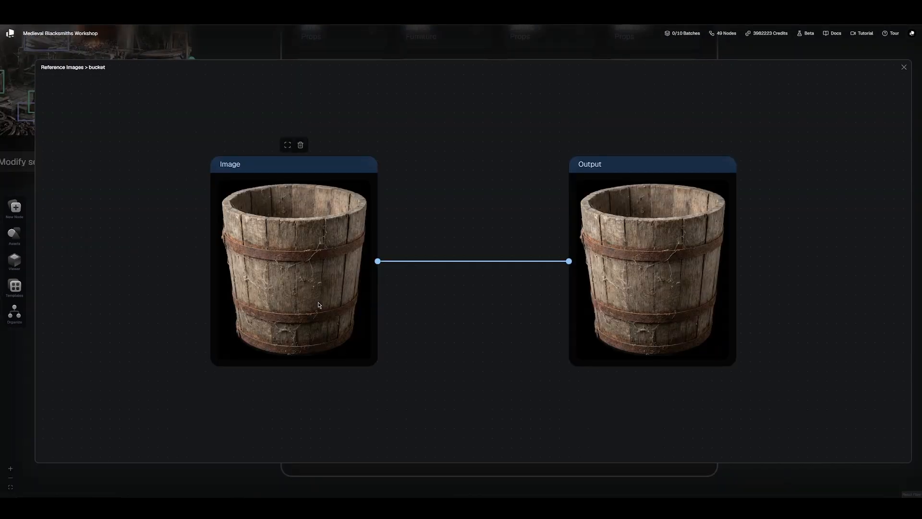
right_click(416, 326)
left_click(429, 344)
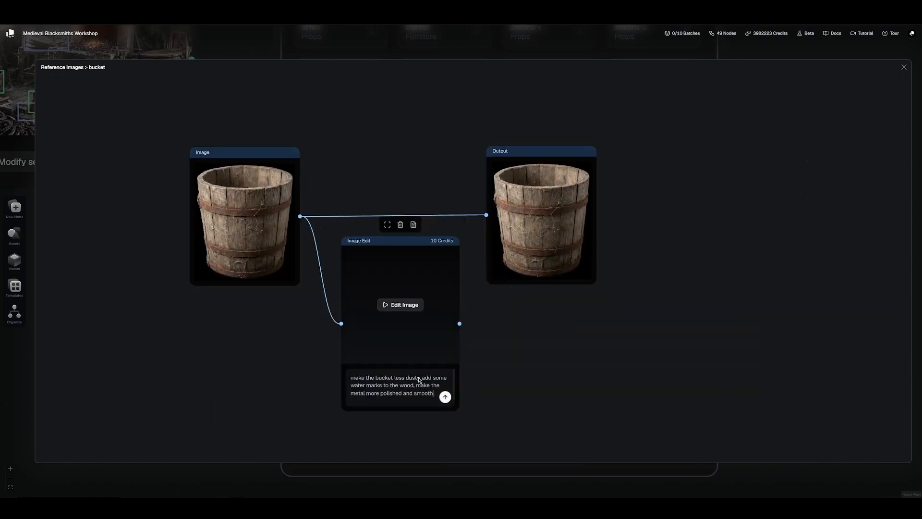
key("Return")
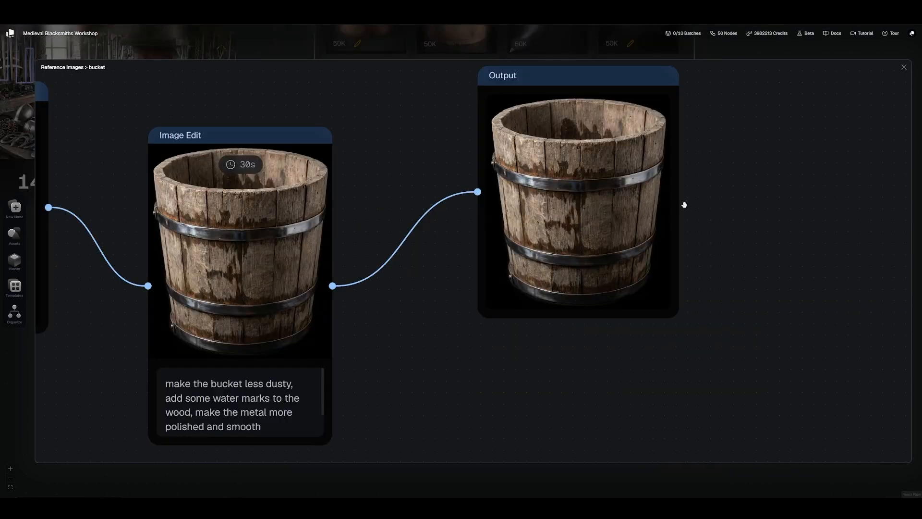
scroll(606, 270, "up", 10)
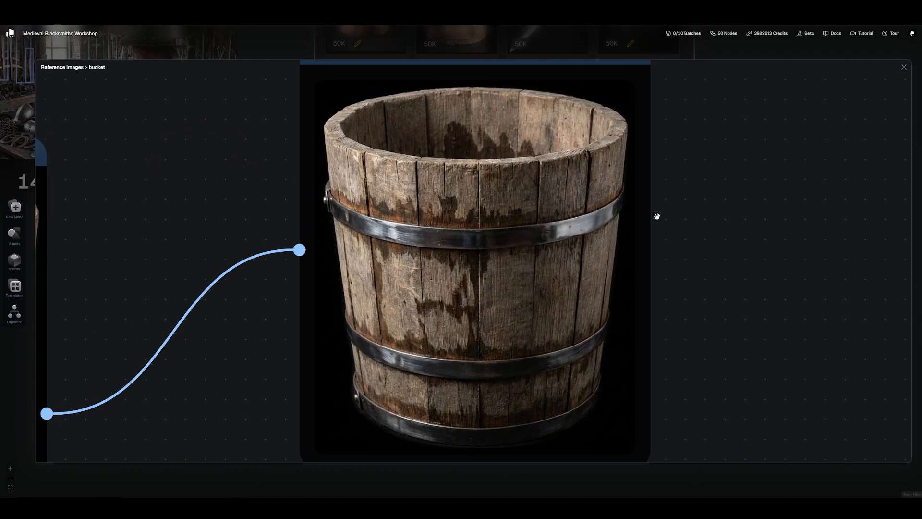
left_click(662, 50)
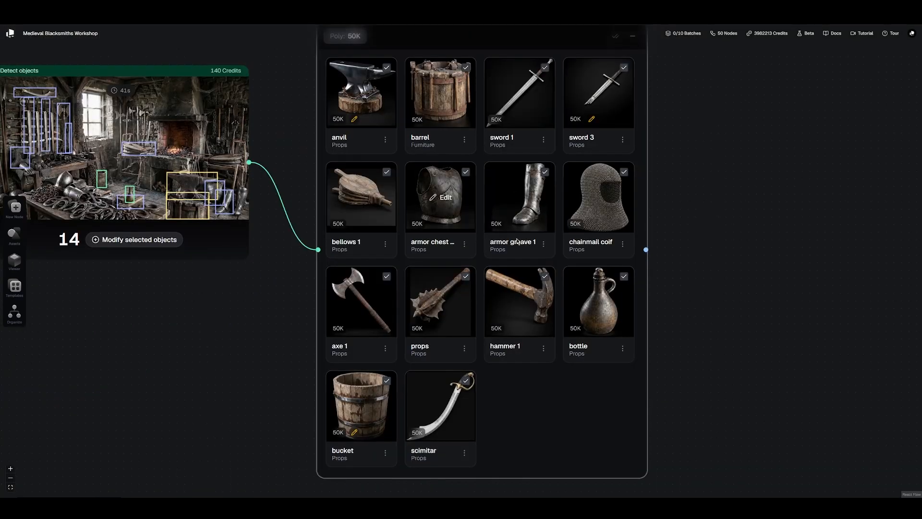
- Try a 1.5M polygon count for the whole reference image group, and restore the 50K default
left_click_drag(692, 172, 667, 205)
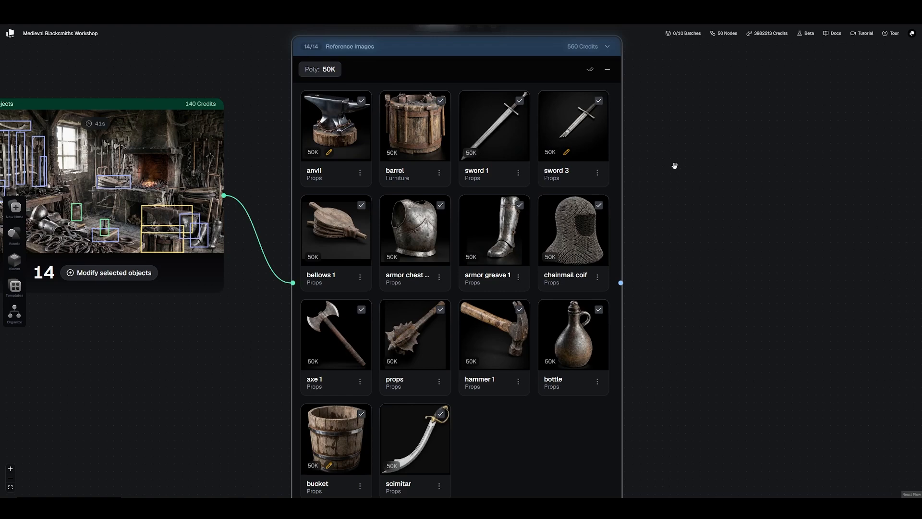
left_click(333, 72)
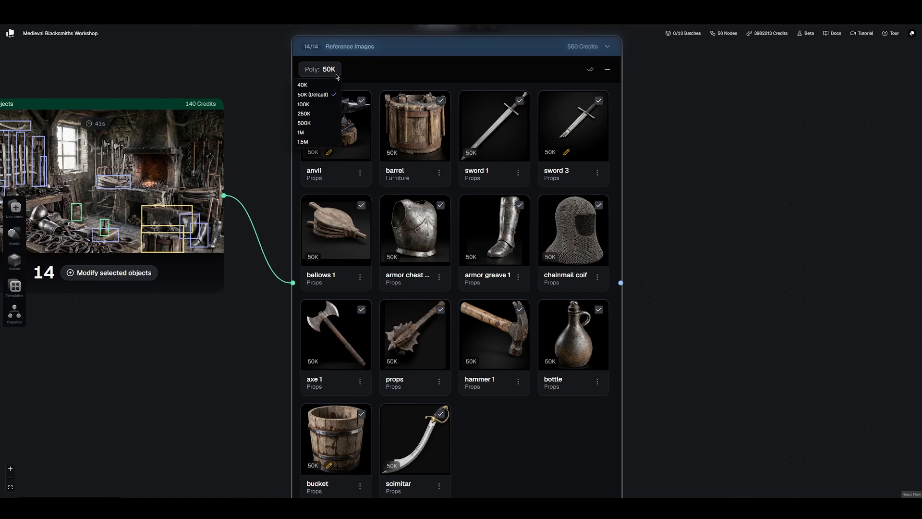
left_click(313, 142)
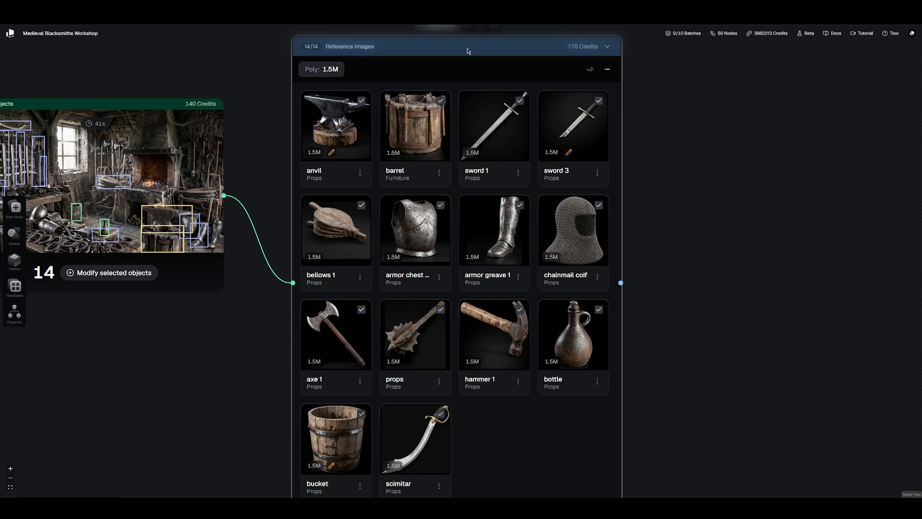
left_click(326, 69)
left_click(314, 95)
scroll(683, 143, "up", 3)
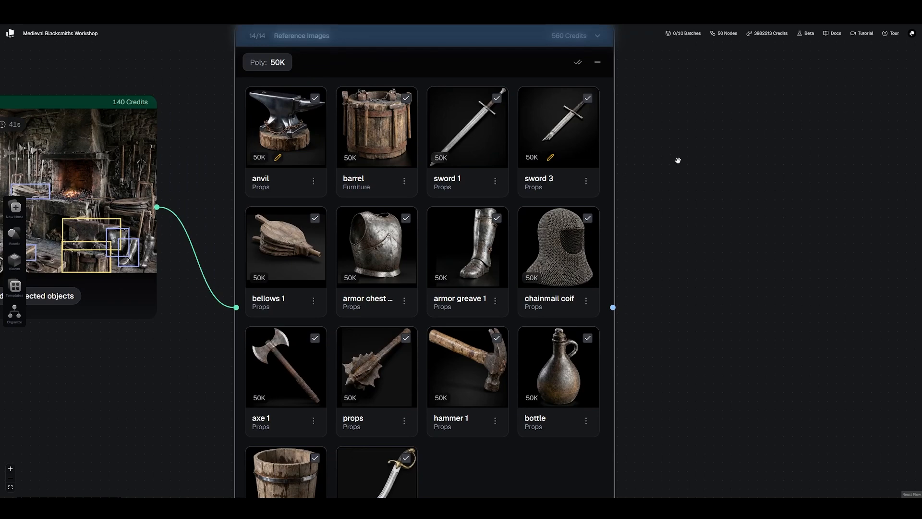
scroll(678, 160, "down", 1)
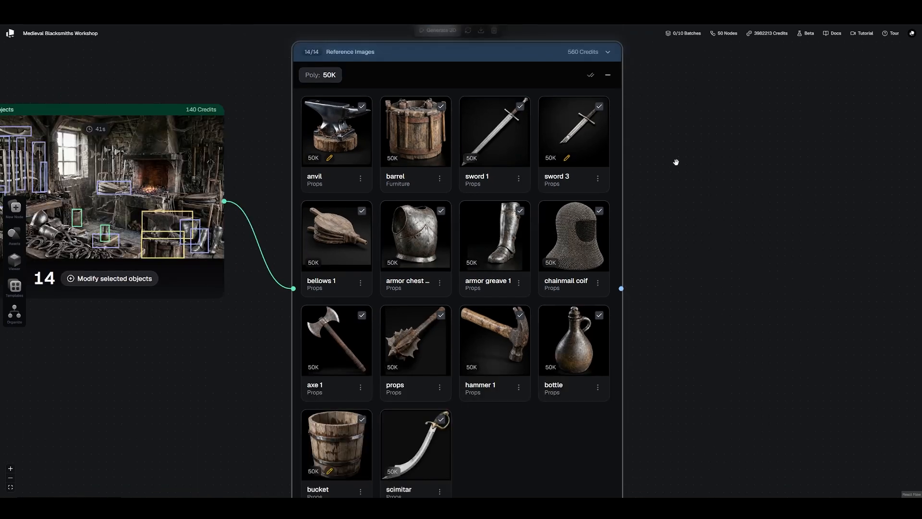
- Set individual polygon counts of 1M for the barrel, 1M for the anvil and 1.5M for the chainmail coif
left_click(393, 158)
left_click(393, 227)
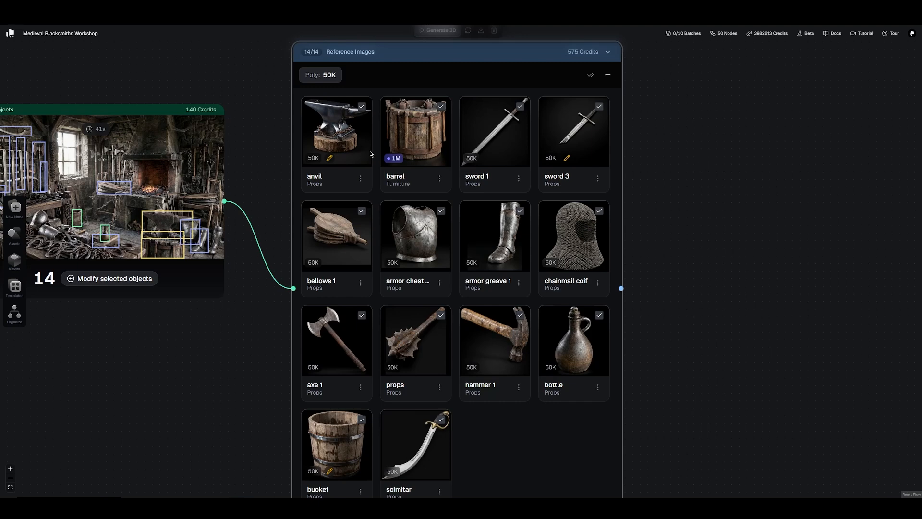
left_click(317, 161)
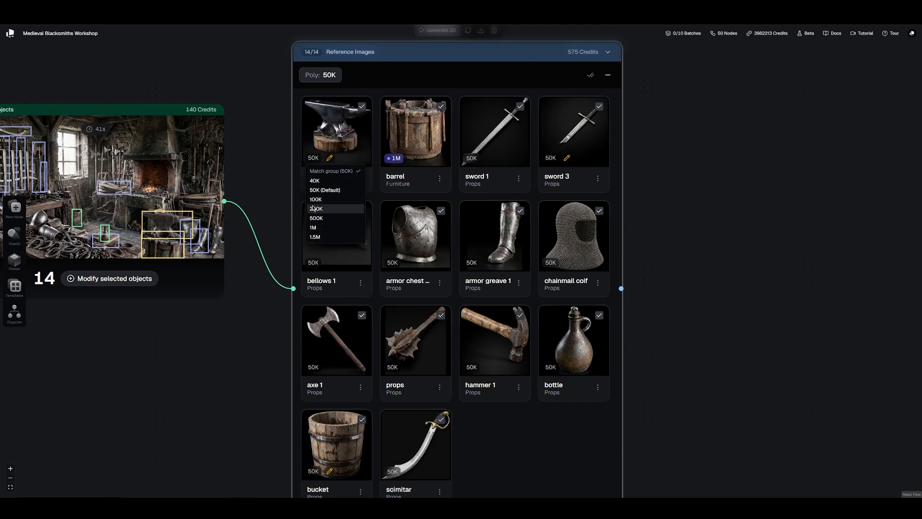
left_click(323, 229)
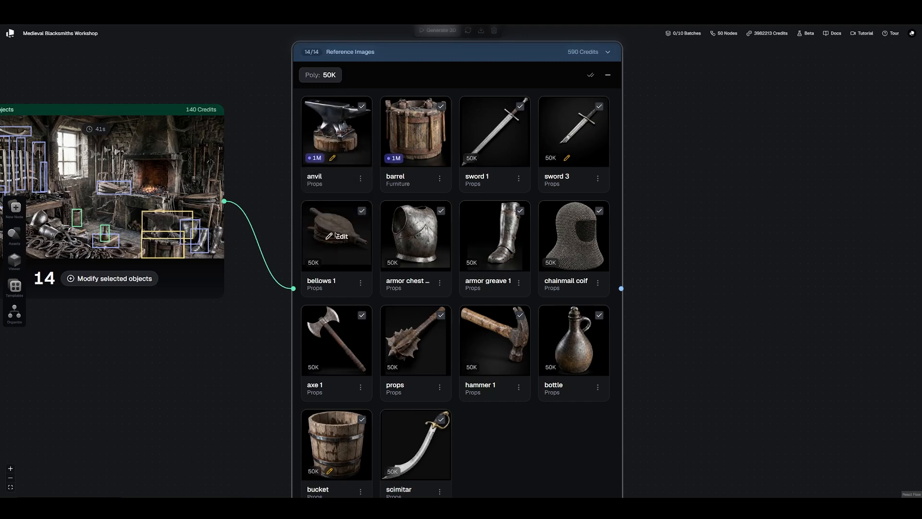
scroll(700, 189, "down", 2)
left_click_drag(700, 189, 669, 216)
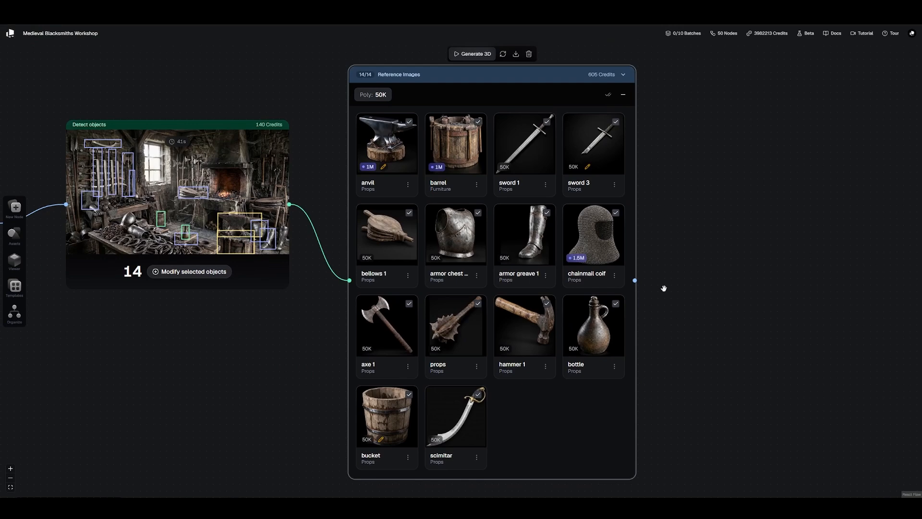
- Generate 3D models from all the selected reference images
left_click_drag(637, 281, 695, 231)
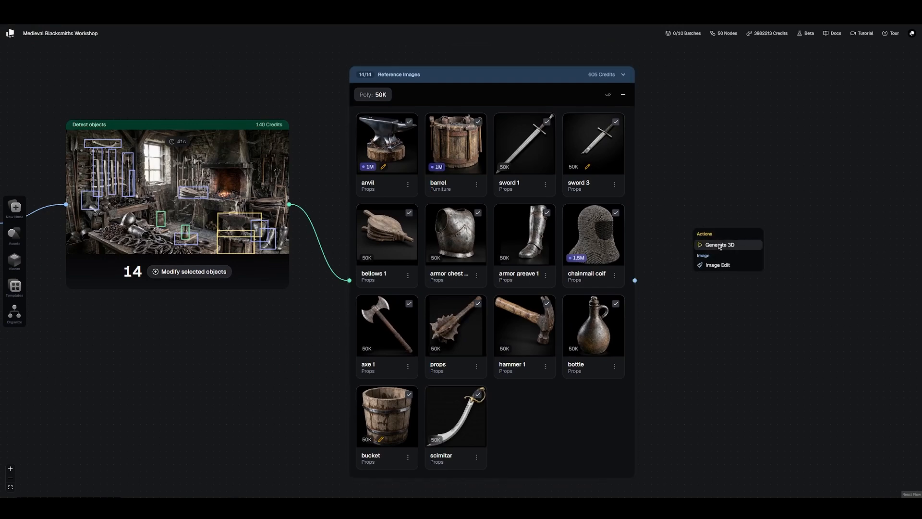
left_click(686, 177)
mouse_move(480, 57)
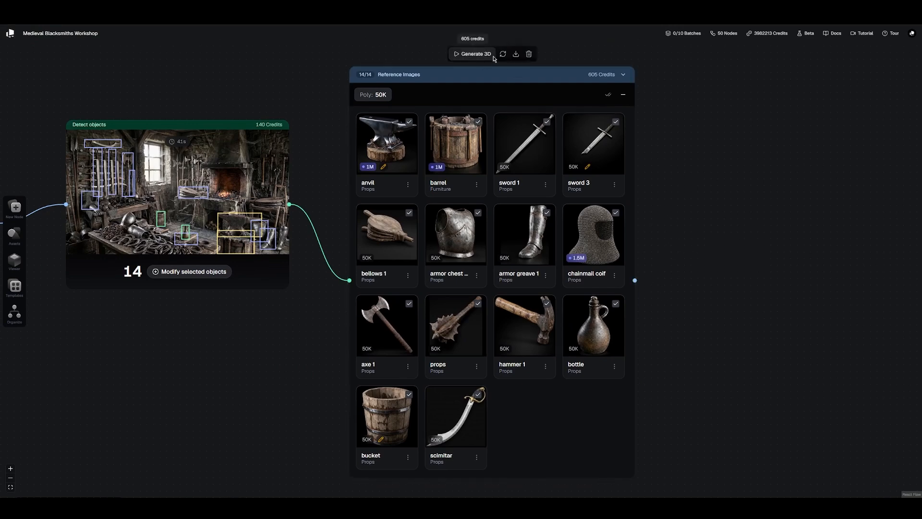
left_click(475, 54)
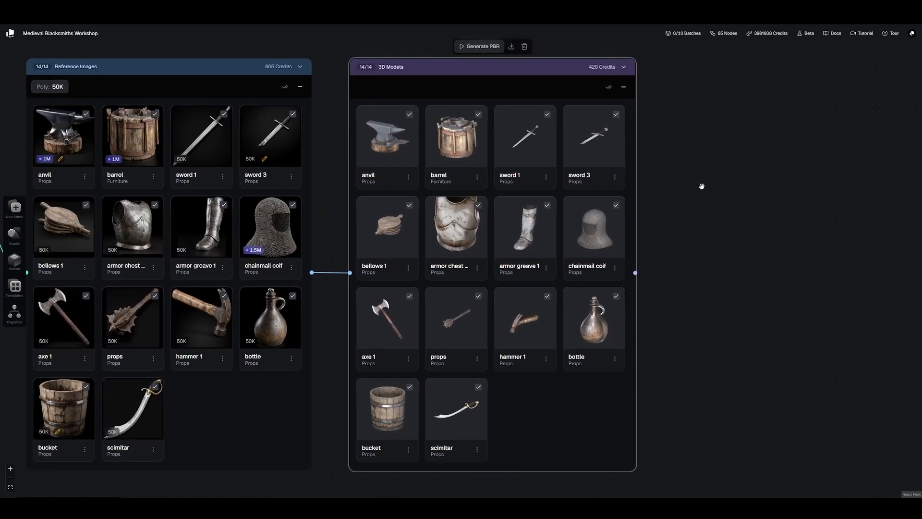
- Rotate the armor chest, barrel and anvil 3D models to inspect them from other sides
left_click_drag(702, 186, 761, 161)
scroll(505, 199, "up", 5)
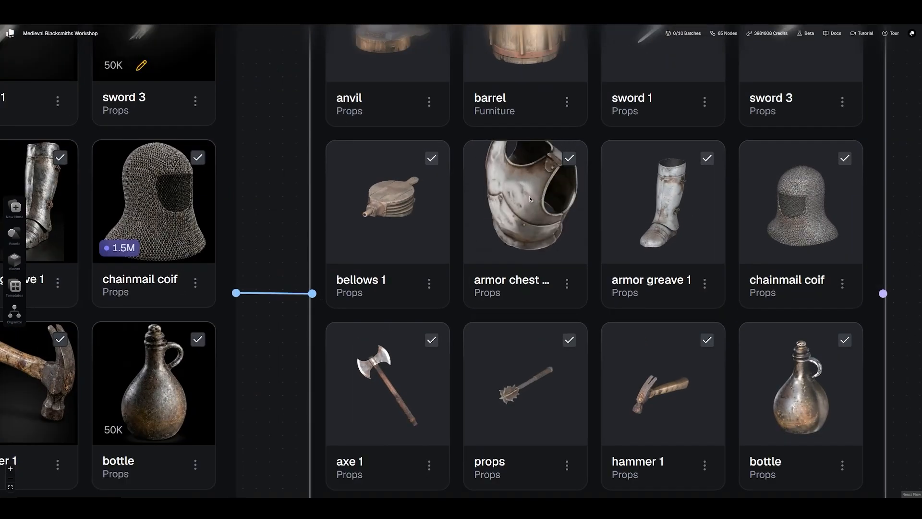
left_click_drag(533, 190, 550, 202)
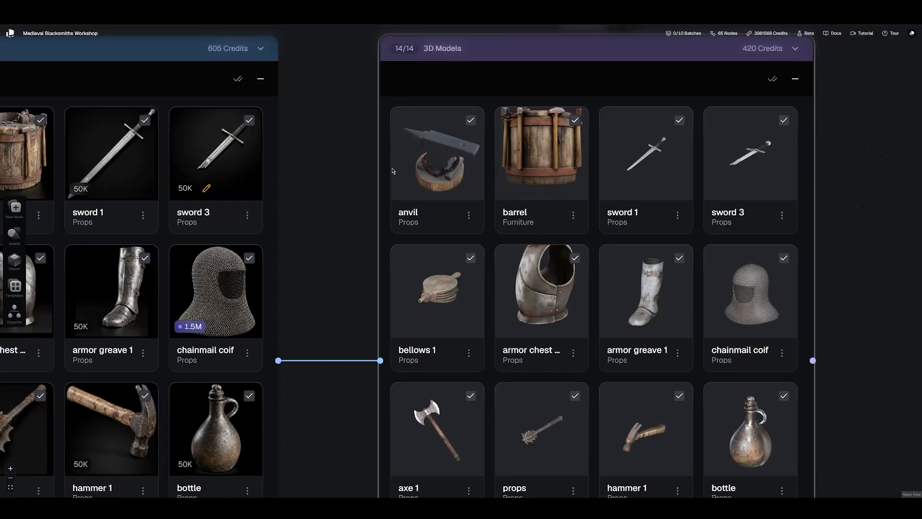
left_click_drag(393, 168, 457, 165)
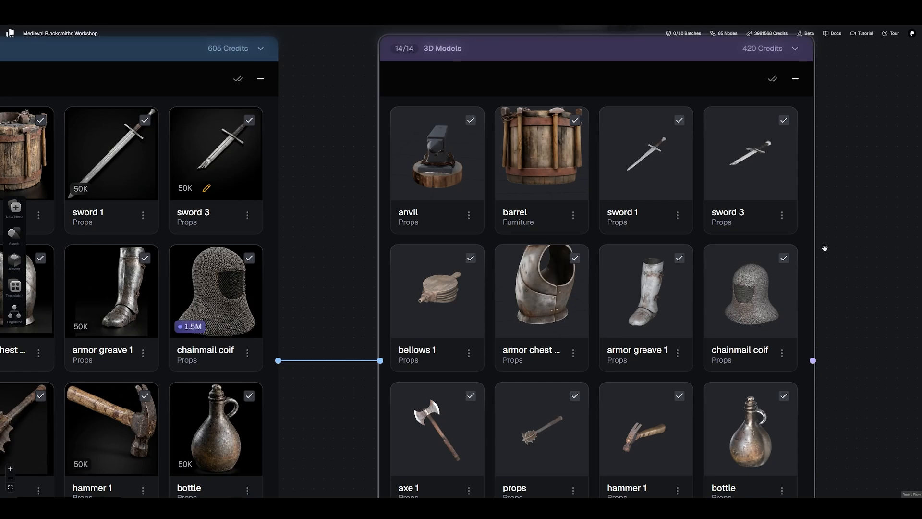
- Generate PBR materials for all the selected 3D models
scroll(825, 247, "down", 3)
left_click_drag(834, 260, 663, 218)
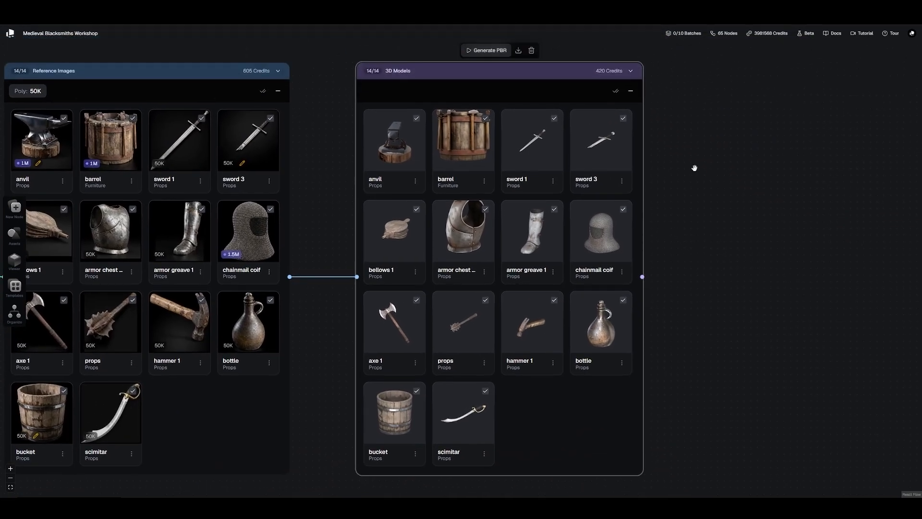
left_click_drag(694, 168, 695, 173)
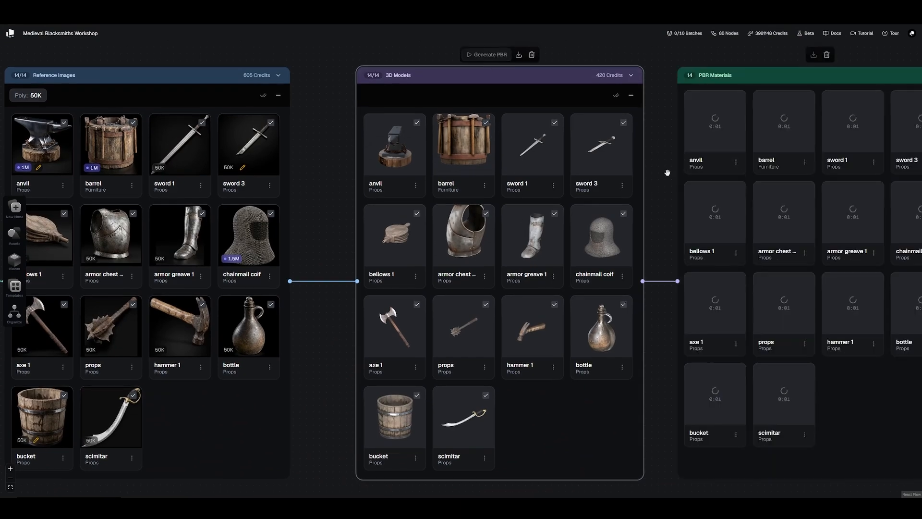
- Move the PBR Materials group a little farther away from the 3D Models group
left_click_drag(664, 172, 399, 178)
left_click_drag(648, 85, 684, 88)
left_click_drag(821, 246, 793, 241)
left_click_drag(634, 88, 632, 83)
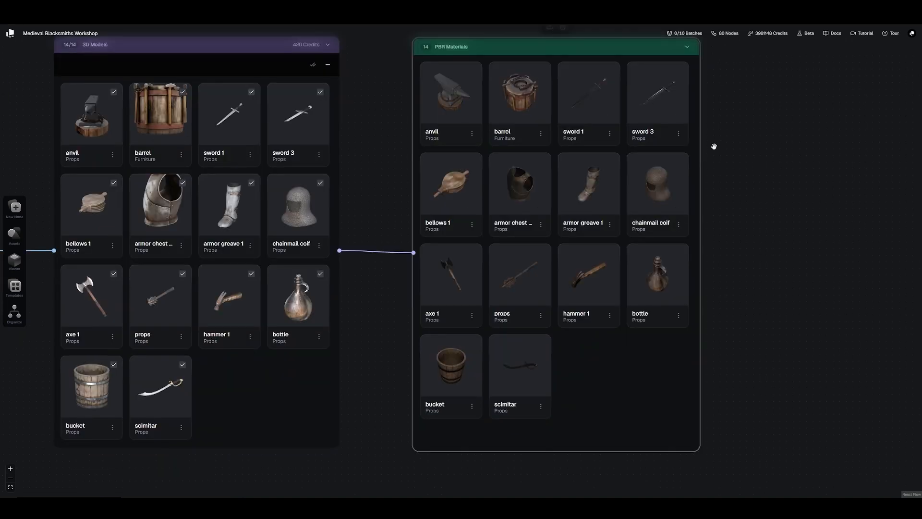
left_click_drag(771, 149, 764, 176)
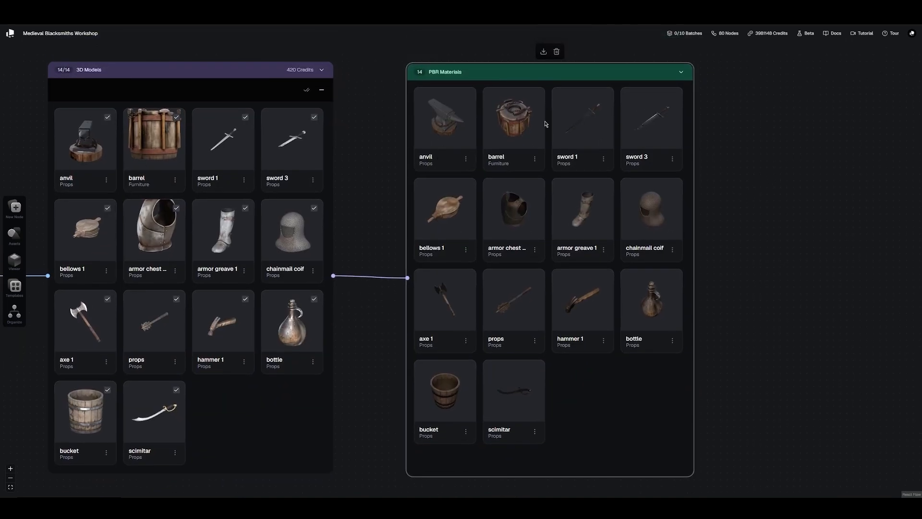
- View the armor chest's PBR result in the 3D Viewer and inspect its surface under changing angles and up close
left_click(535, 250)
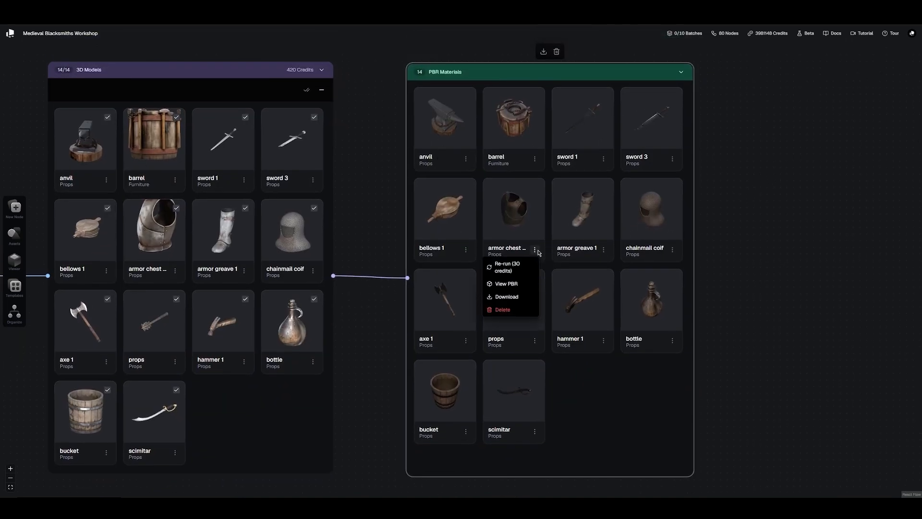
left_click(514, 288)
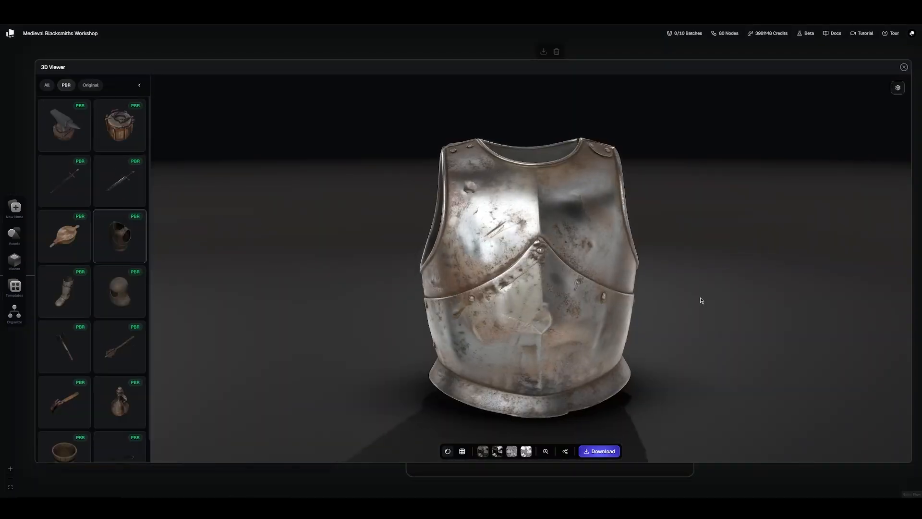
left_click_drag(700, 302, 574, 314)
scroll(579, 312, "up", 5)
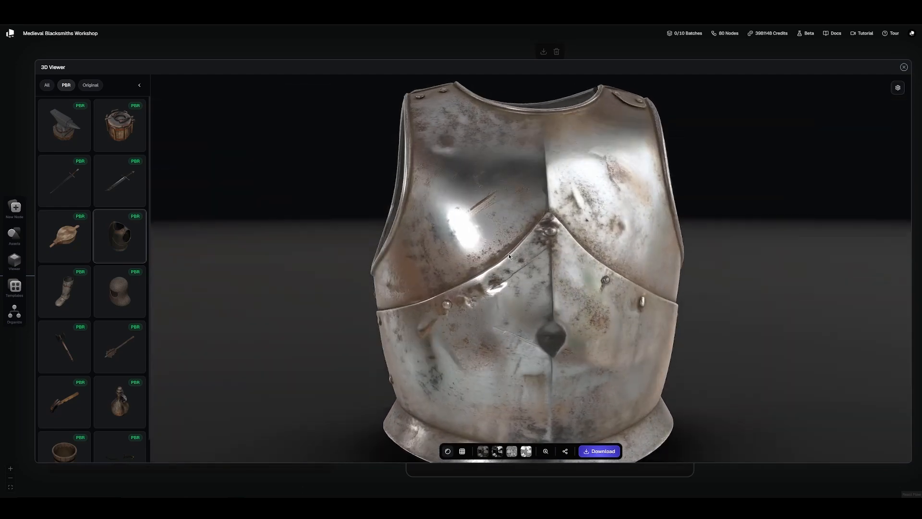
scroll(510, 256, "down", 5)
left_click_drag(604, 248, 543, 357)
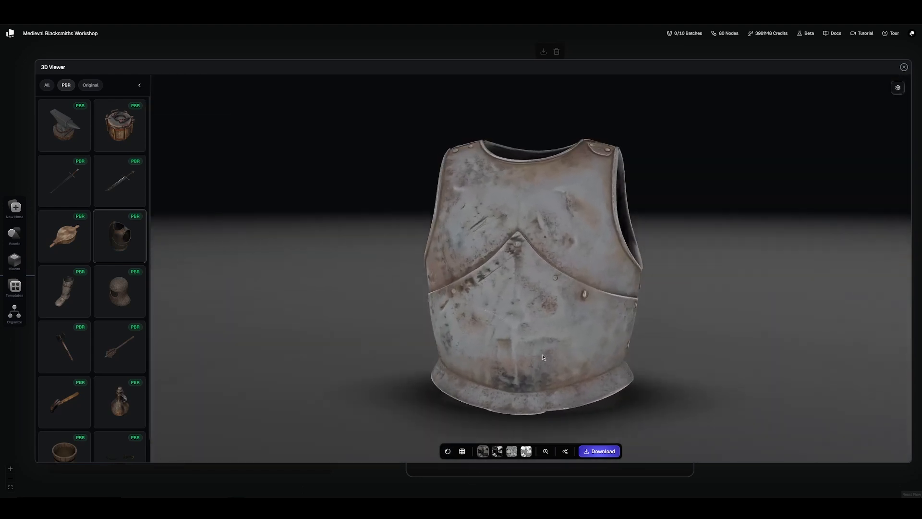
- Show the armor chest's individual PBR texture maps one after another and inspect each from several angles
left_click(498, 453)
left_click_drag(498, 324, 564, 316)
left_click(512, 452)
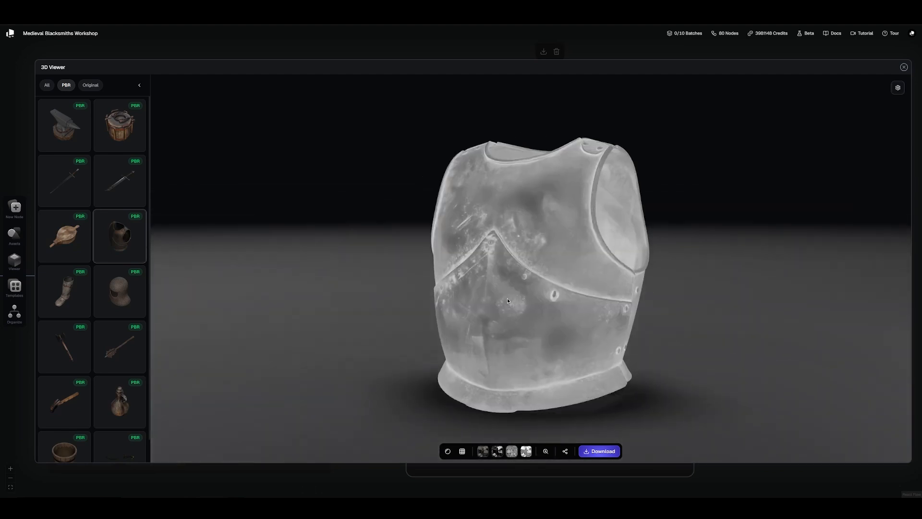
left_click_drag(507, 298, 593, 245)
left_click(529, 450)
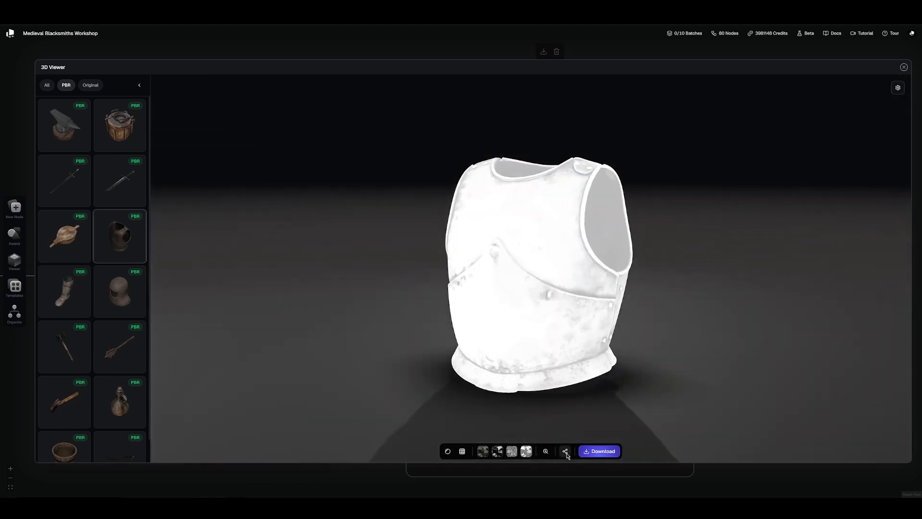
left_click_drag(492, 373, 556, 373)
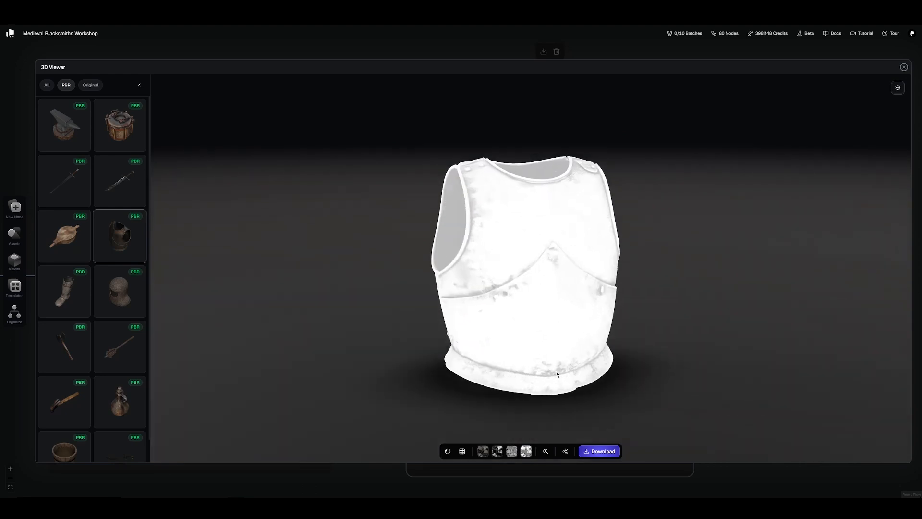
left_click_drag(654, 346, 592, 352)
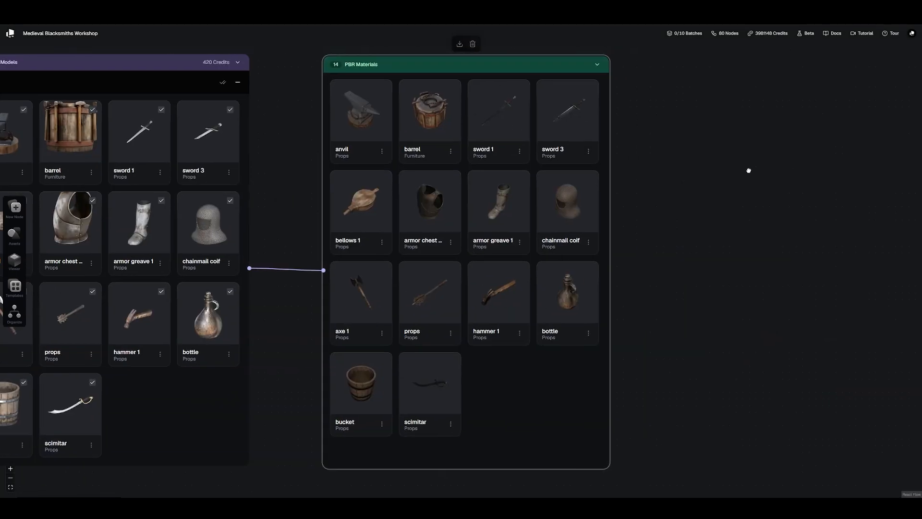
- Shift the PBR Materials group farther from the 3D Models group and download its models as 3D meshes with embedded textures
left_click_drag(511, 63, 549, 57)
left_click(560, 147)
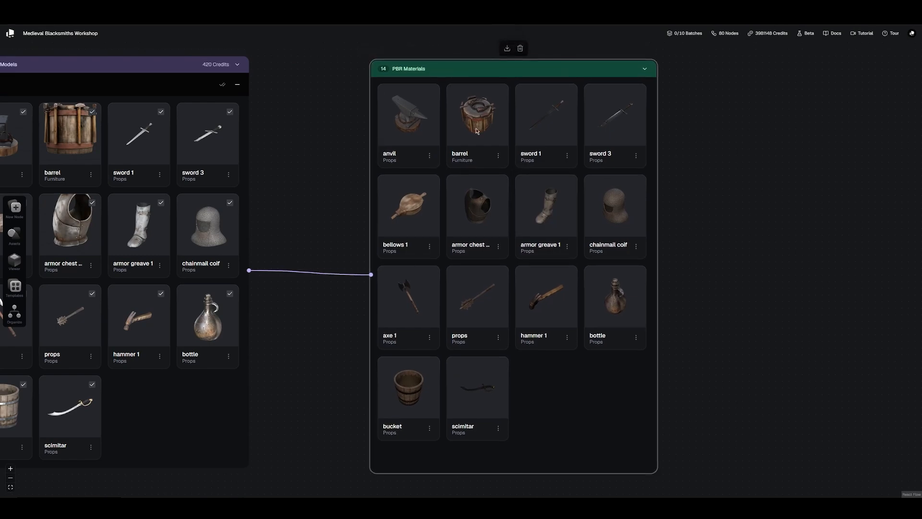
scroll(741, 210, "up", 2)
left_click(492, 89)
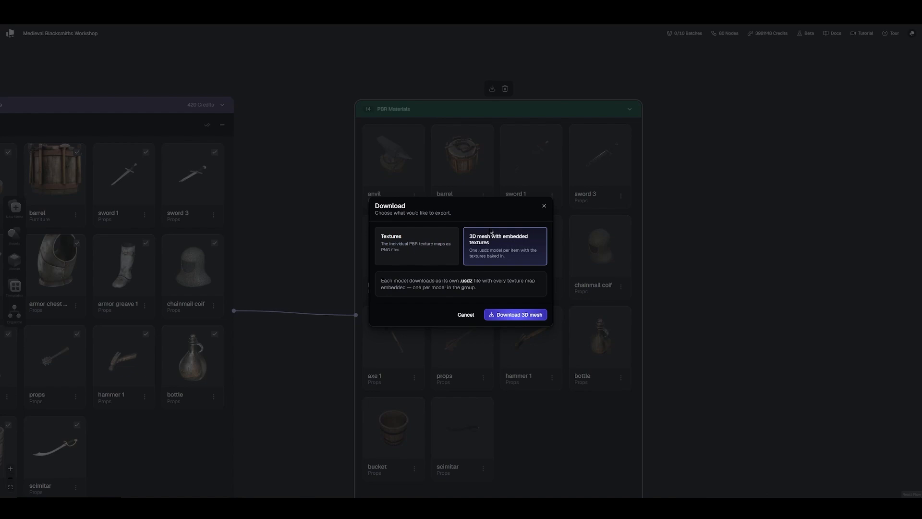
left_click(516, 314)
scroll(591, 447, "down", 1)
middle_click_drag(591, 448, 588, 408)
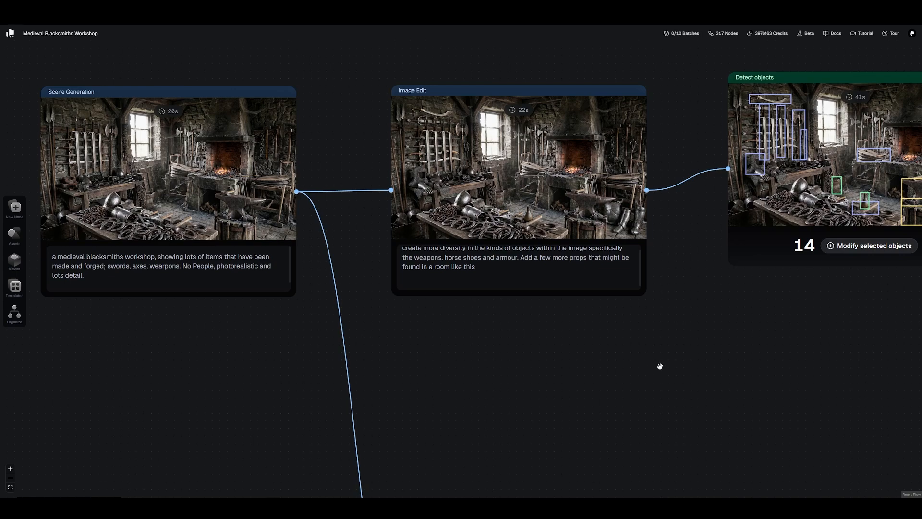
- Examine the branch with the camera turned 180 degrees, from its image edit and detected objects to its reference images and 3D models
left_click_drag(713, 410, 515, 388)
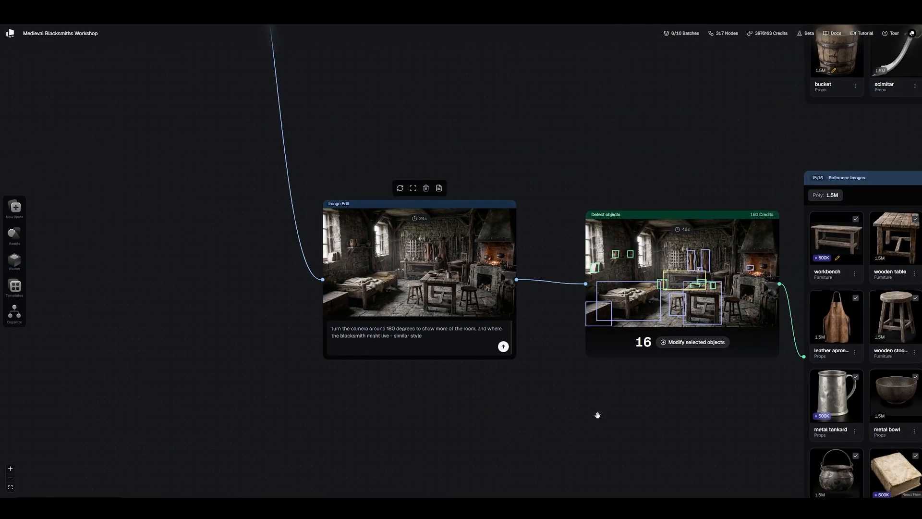
left_click_drag(721, 443, 661, 425)
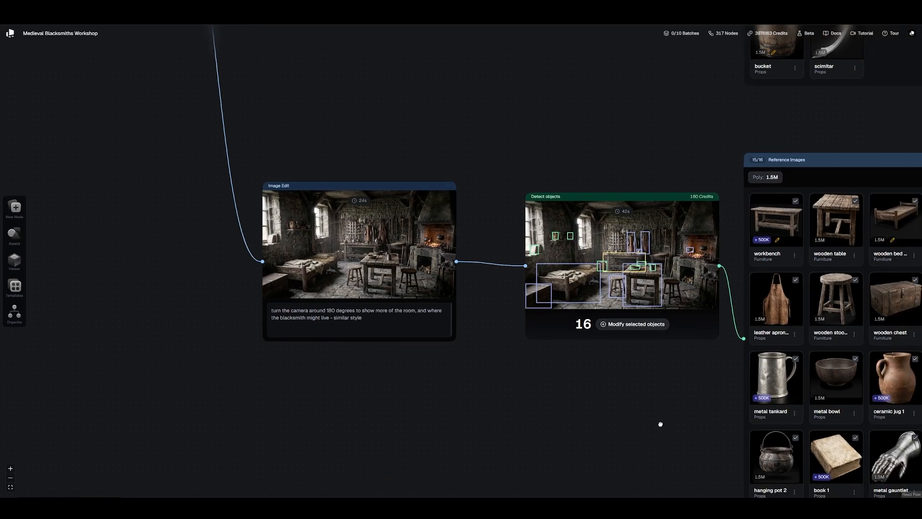
scroll(572, 378, "down", 1)
left_click_drag(631, 392, 291, 341)
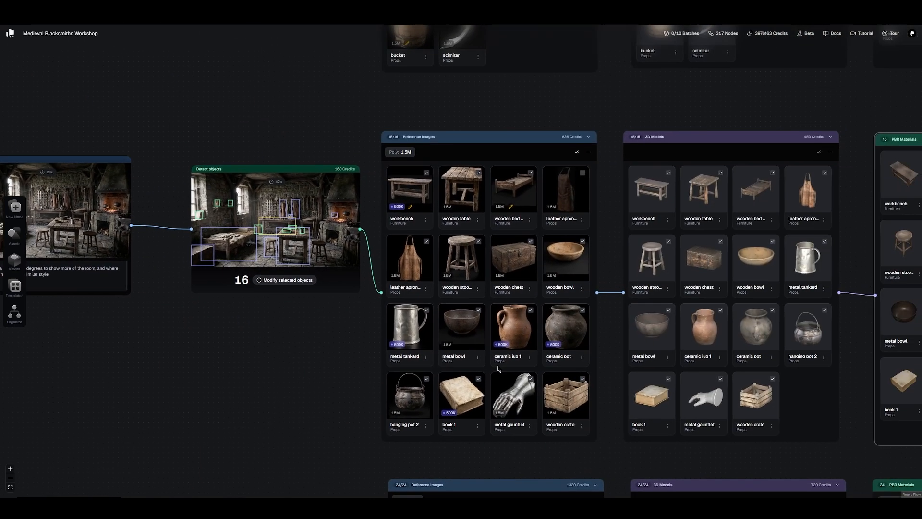
left_click_drag(862, 274, 531, 269)
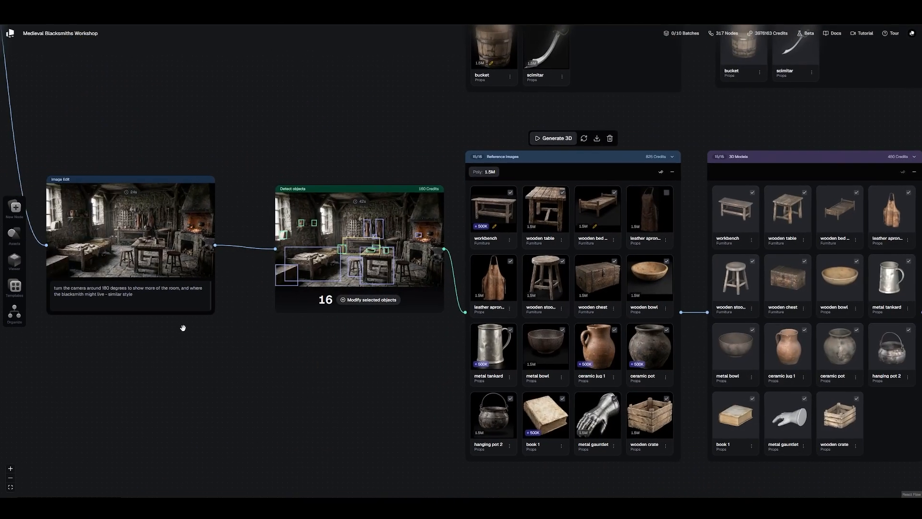
left_click_drag(189, 344, 344, 389)
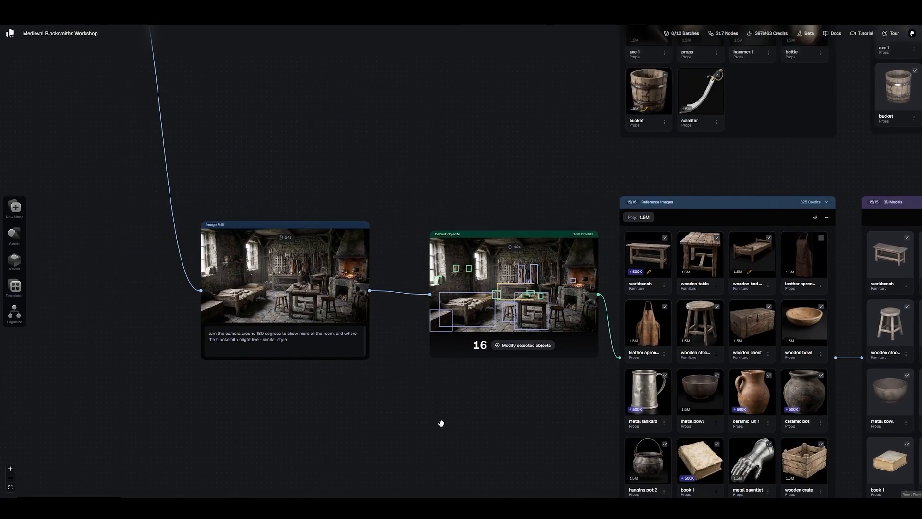
- Examine the medieval shield grid's scene generation prompt and the objects detected in its image
left_click_drag(442, 430, 483, 251)
left_click_drag(501, 302, 645, 116)
scroll(442, 302, "up", 6)
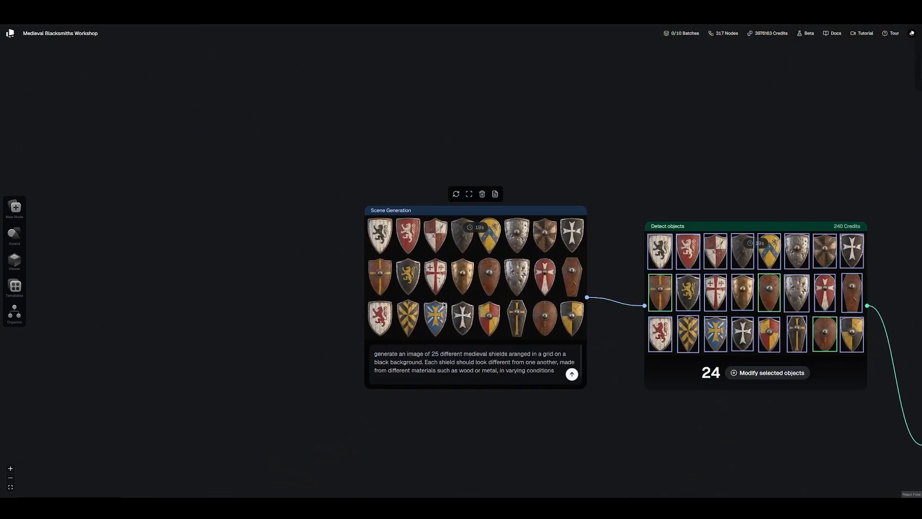
middle_click_drag(550, 338, 424, 297)
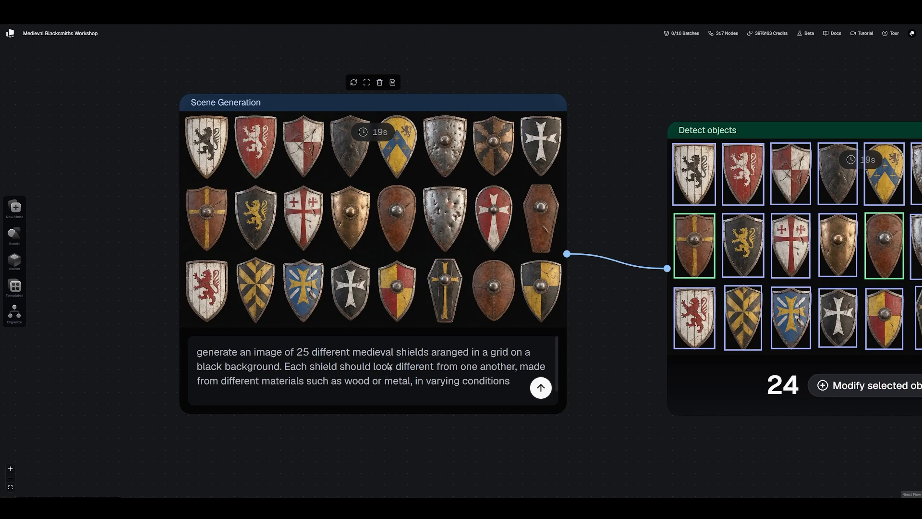
left_click_drag(585, 224, 575, 239)
left_click(704, 417)
left_click_drag(712, 397, 446, 365)
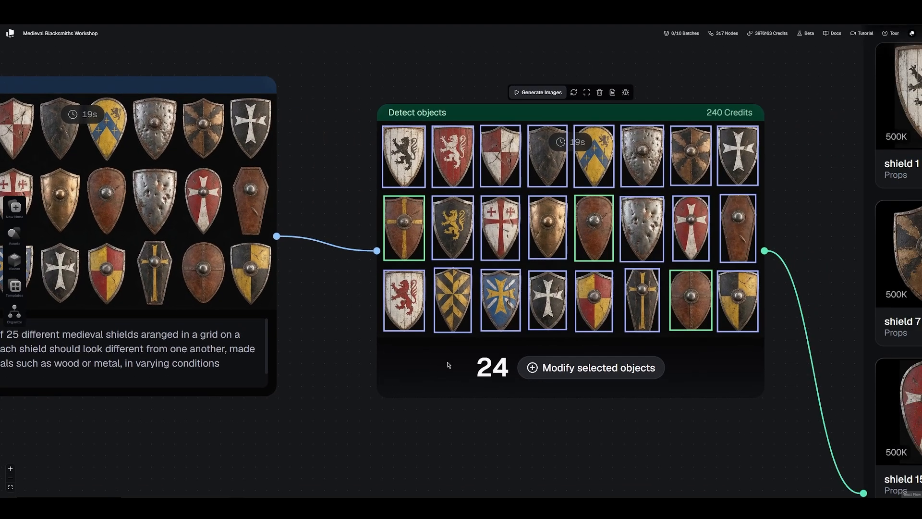
left_click(802, 194)
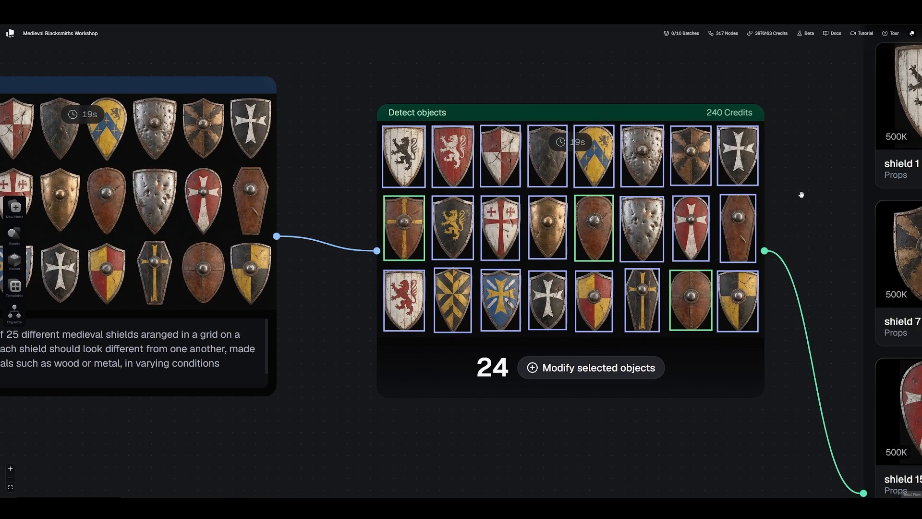
- Review the shields' reference images, 3D models and PBR materials along the rest of their branch
middle_click_drag(799, 197, 440, 217)
scroll(478, 196, "down", 2)
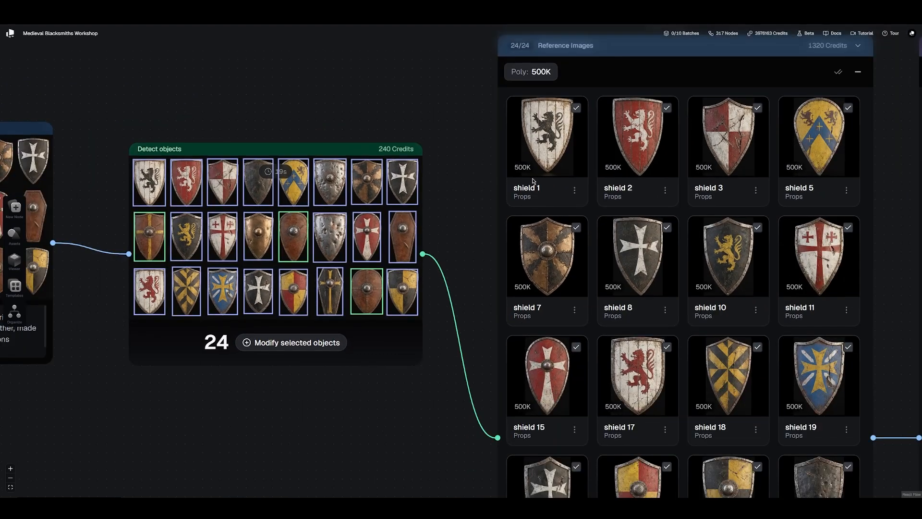
middle_click_drag(537, 186, 327, 194)
scroll(682, 209, "down", 1)
middle_click_drag(854, 198, 488, 202)
scroll(734, 197, "down", 2)
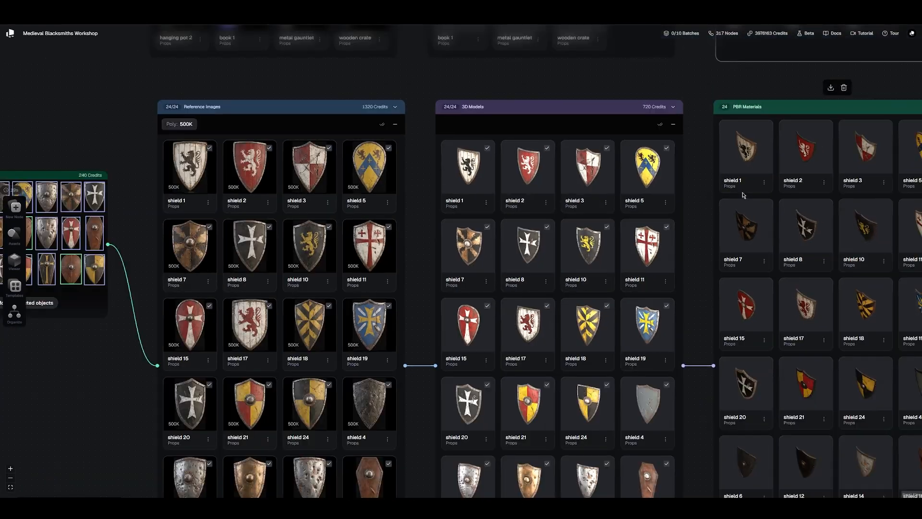
middle_click_drag(724, 197, 479, 188)
scroll(505, 198, "down", 1)
middle_click_drag(672, 332, 656, 236)
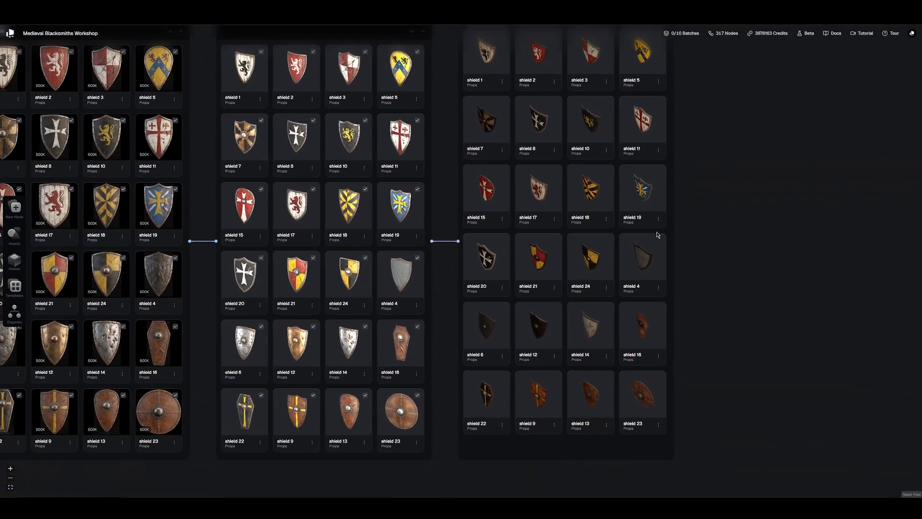
middle_click_drag(739, 132, 707, 185)
scroll(702, 195, "down", 1)
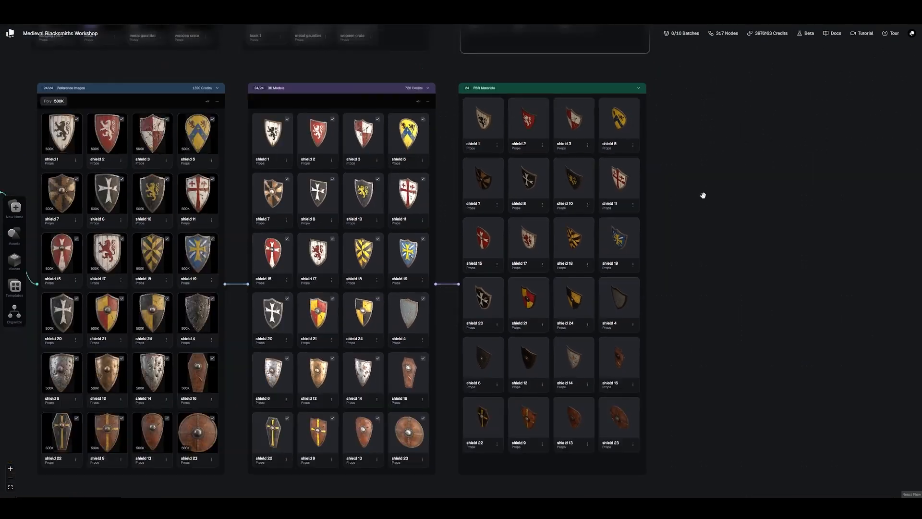